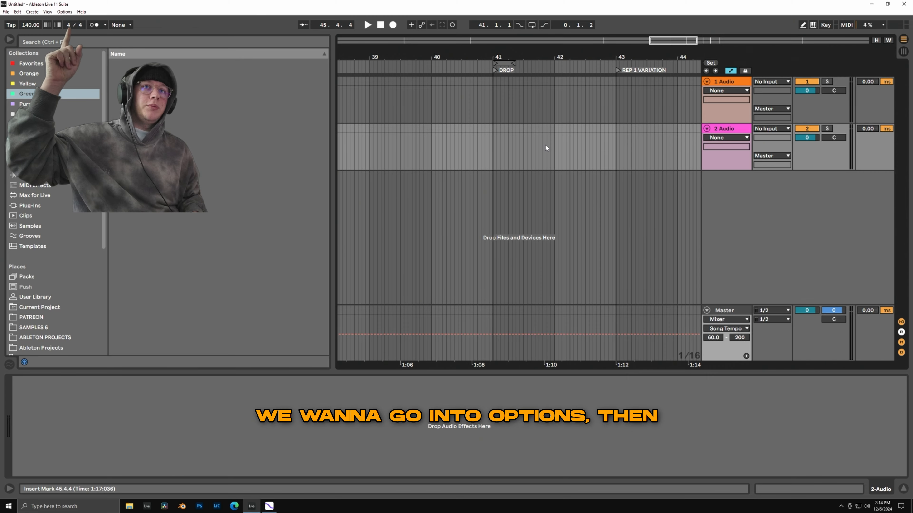
Open the program's preferences.
click(65, 12)
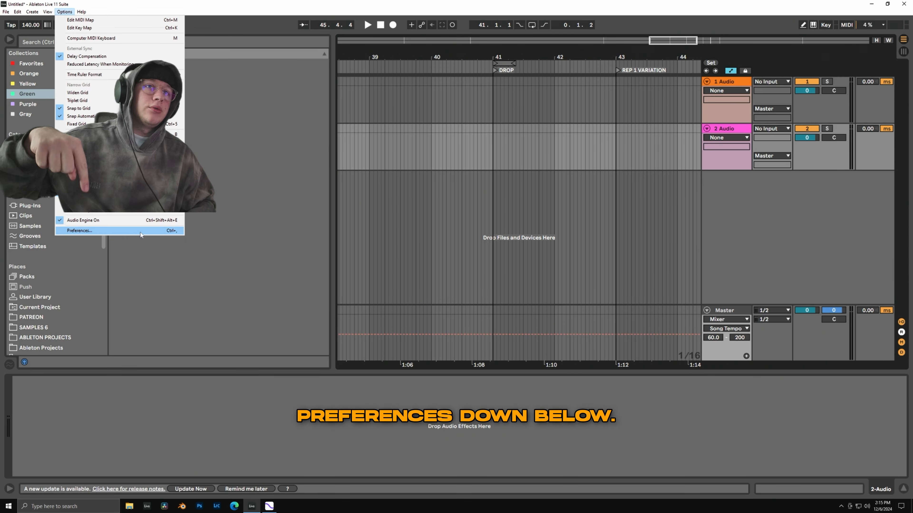
click(141, 233)
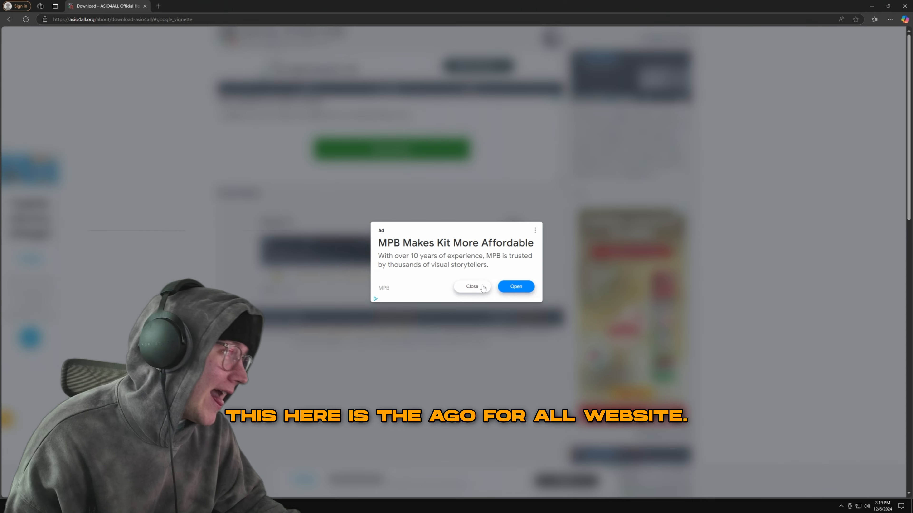
Dismiss the advertisement covering the ASIO4ALL download page in the web browser.
click(472, 287)
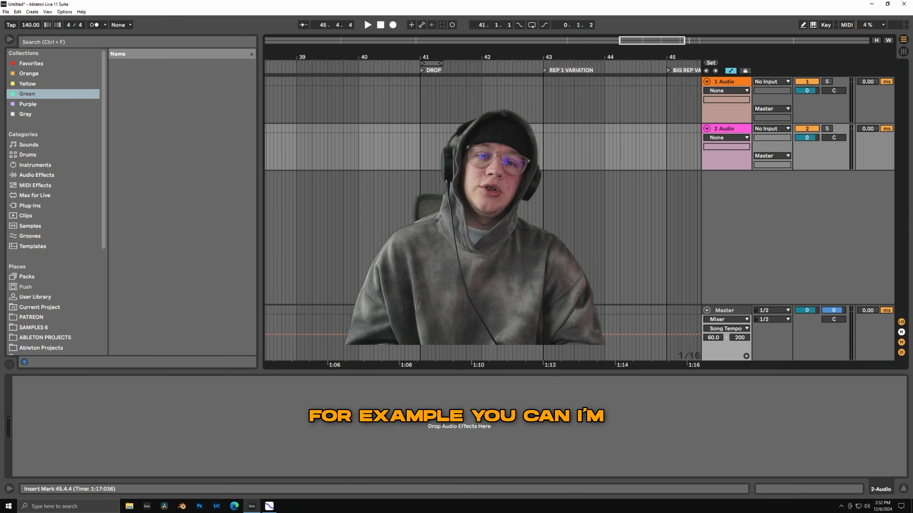
Show the volume automation of track 2 Audio and shape a ramp from -inf dB at bar 41 to 0.0 dB at bar 43.
click(806, 137)
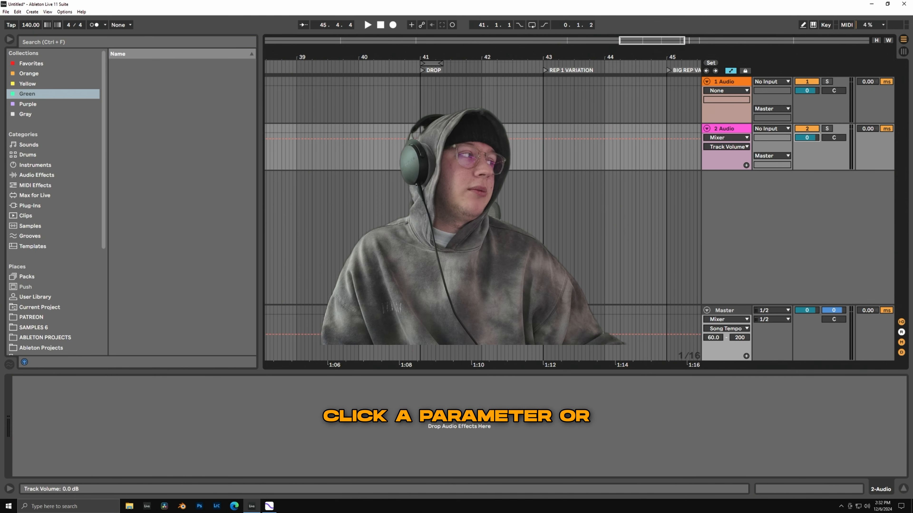
drag(806, 138, 806, 168)
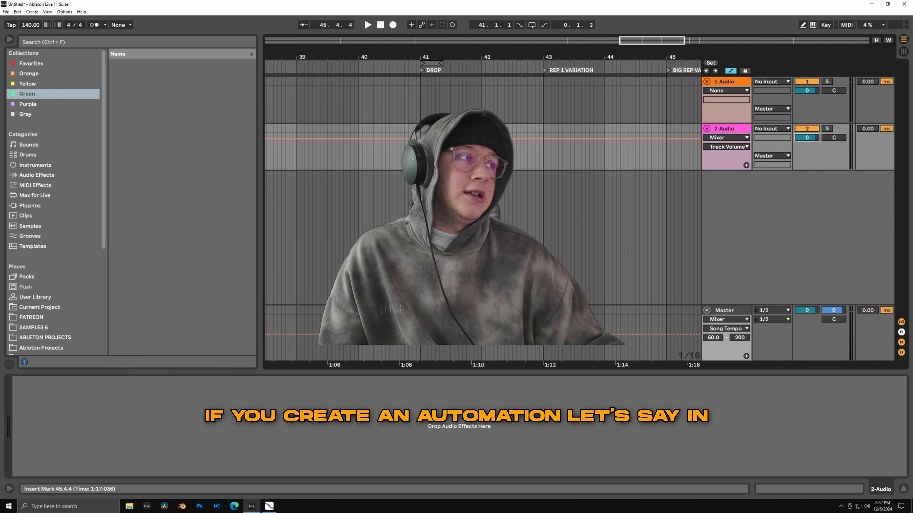
drag(419, 139, 420, 169)
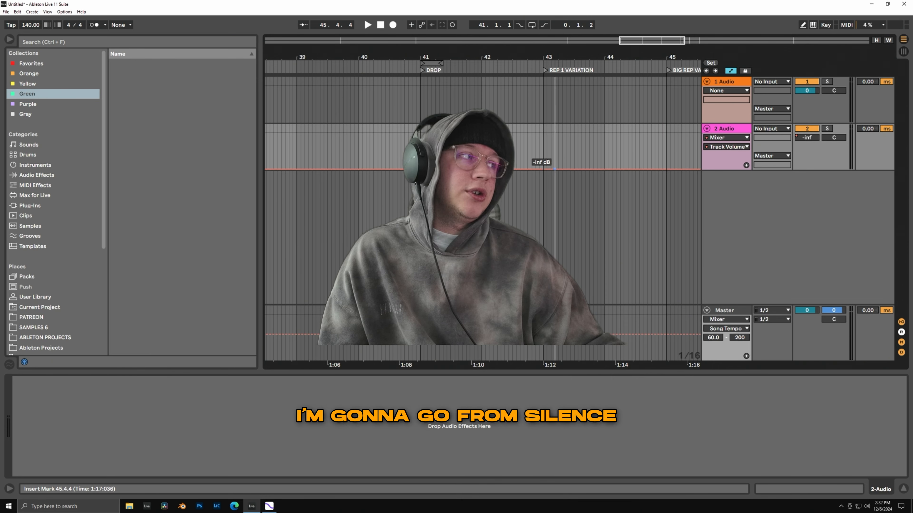
drag(543, 169, 543, 166)
right_click(543, 167)
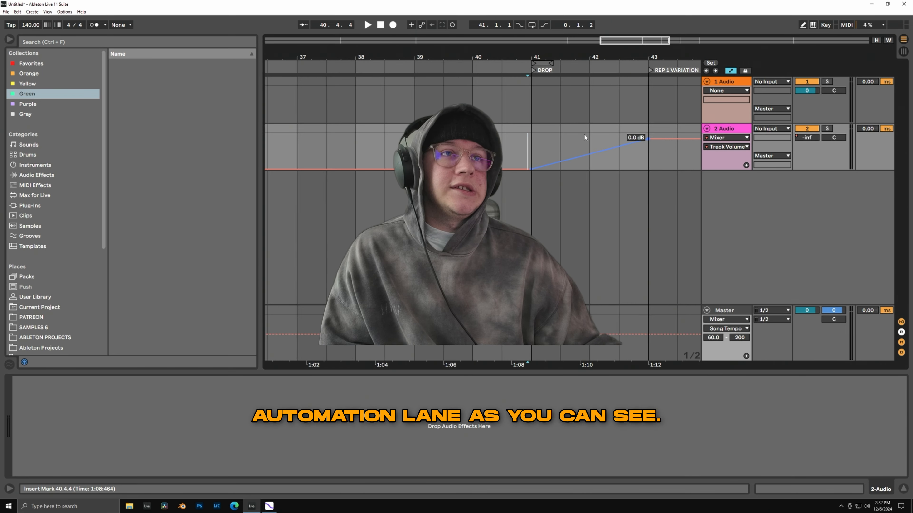
Toggle the automation lanes off and on, and switch Lock Envelopes on and off again.
click(730, 71)
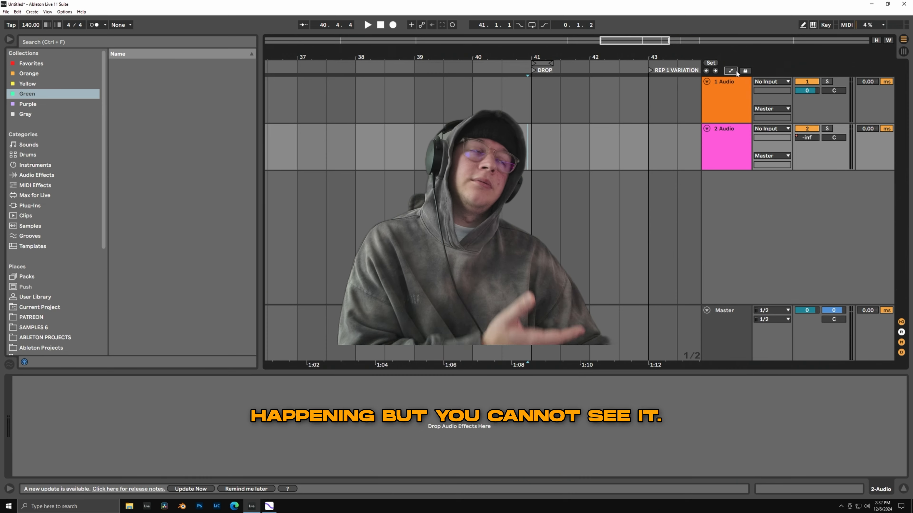
click(731, 71)
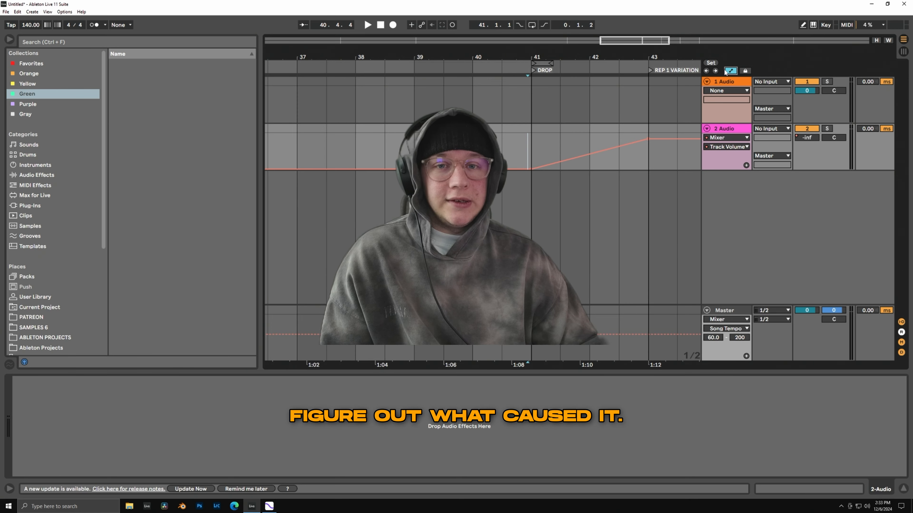
click(745, 70)
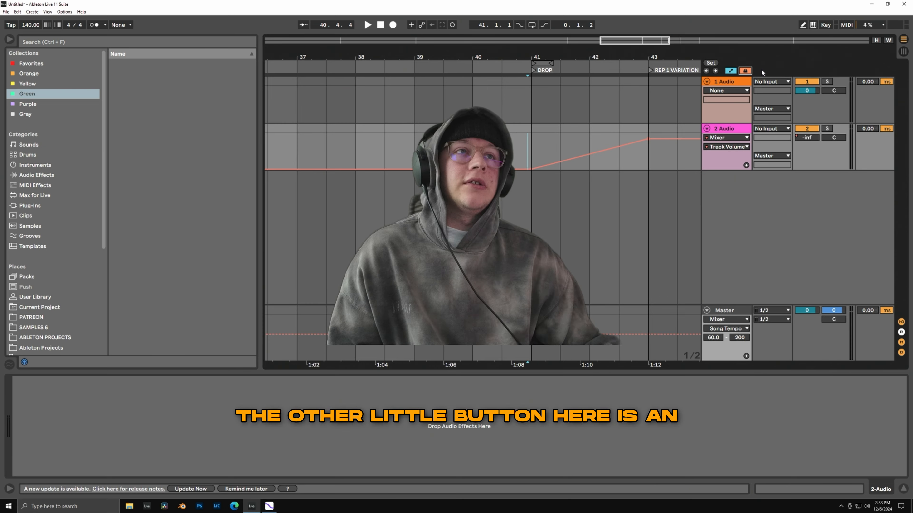
click(745, 70)
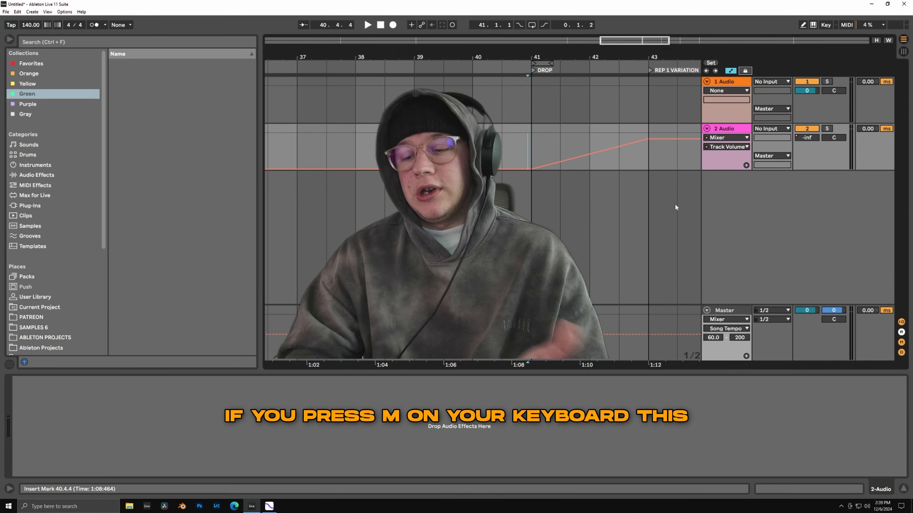
Turn on the computer MIDI keyboard with the Serum track armed, and close Serum's plug-in window.
key(m)
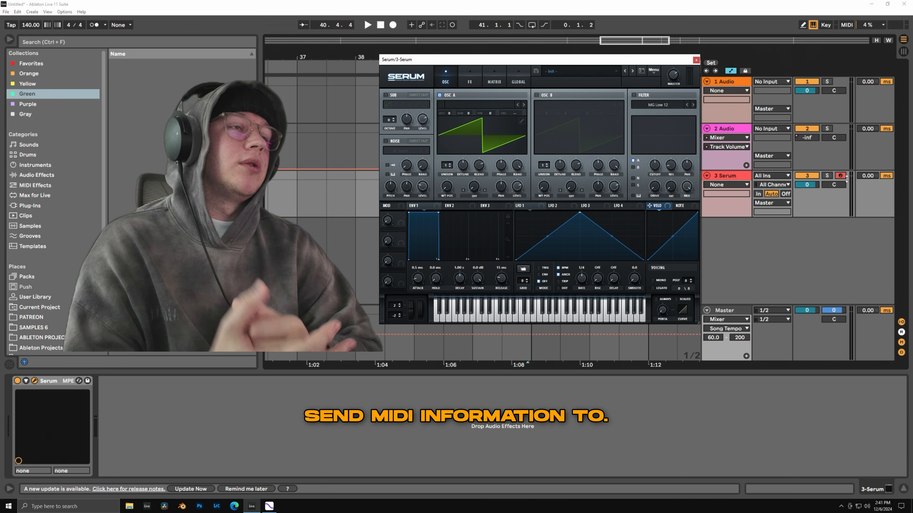
click(839, 176)
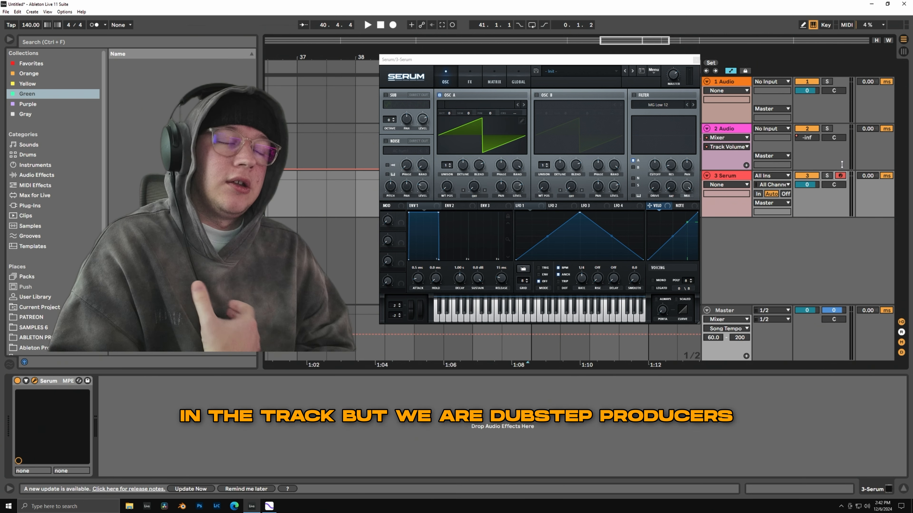
click(695, 60)
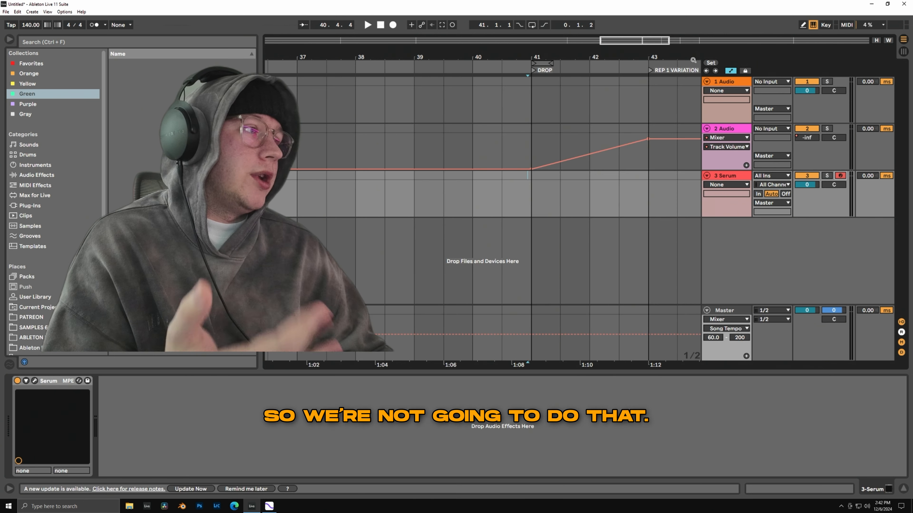
Insert an empty two-bar MIDI clip on the Serum track from bar 39 to bar 41.
drag(415, 206, 547, 174)
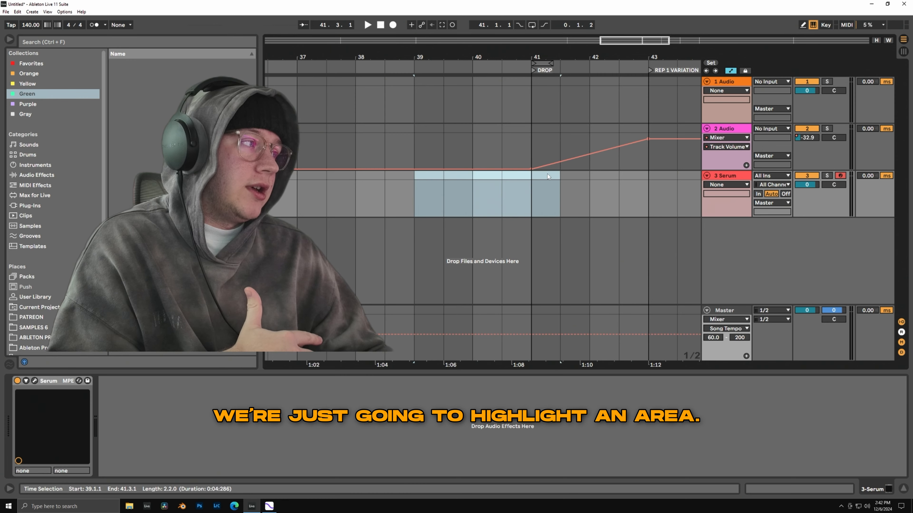
drag(415, 174, 540, 176)
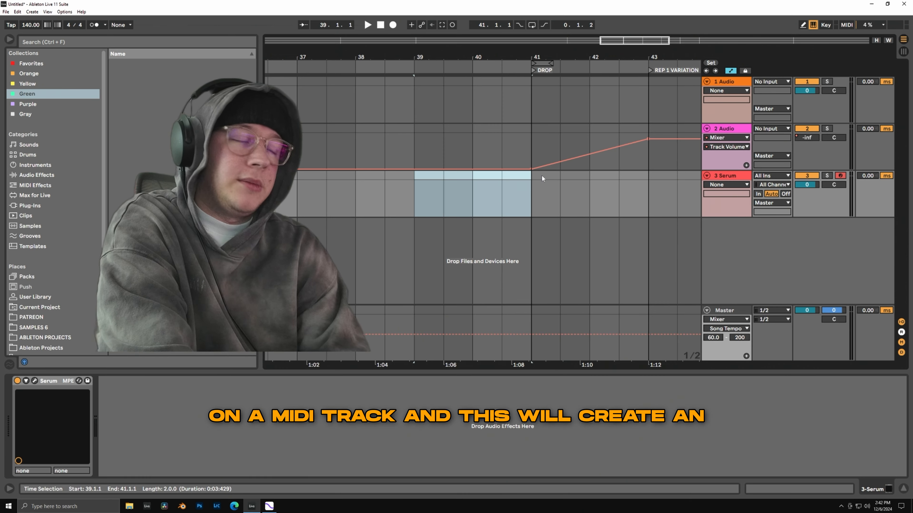
key(ctrl+shift+m)
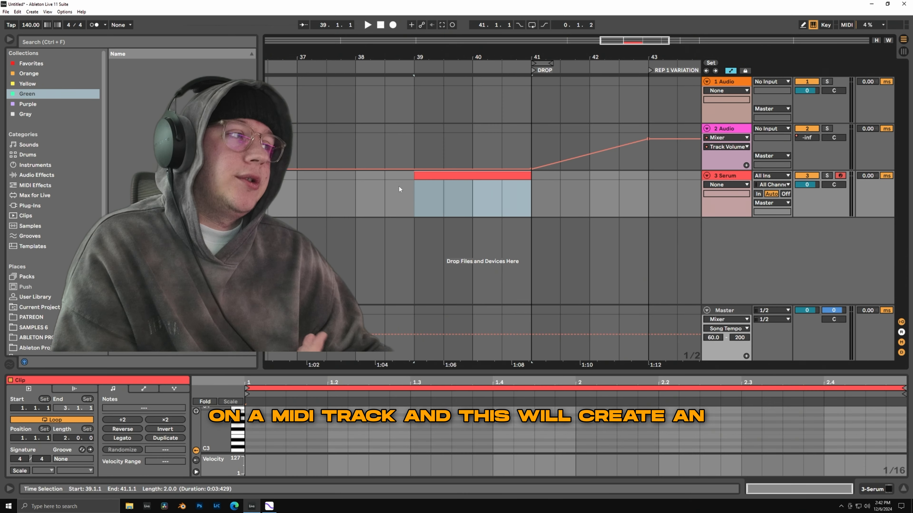
Rename the new MIDI clip on the Serum track to "TIP N TRICKS MIDI".
click(519, 200)
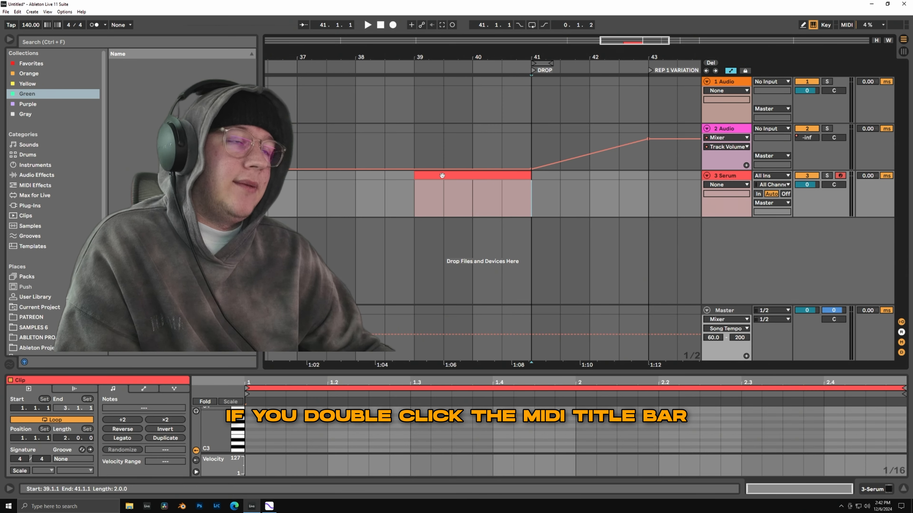
click(461, 176)
key(ctrl+r)
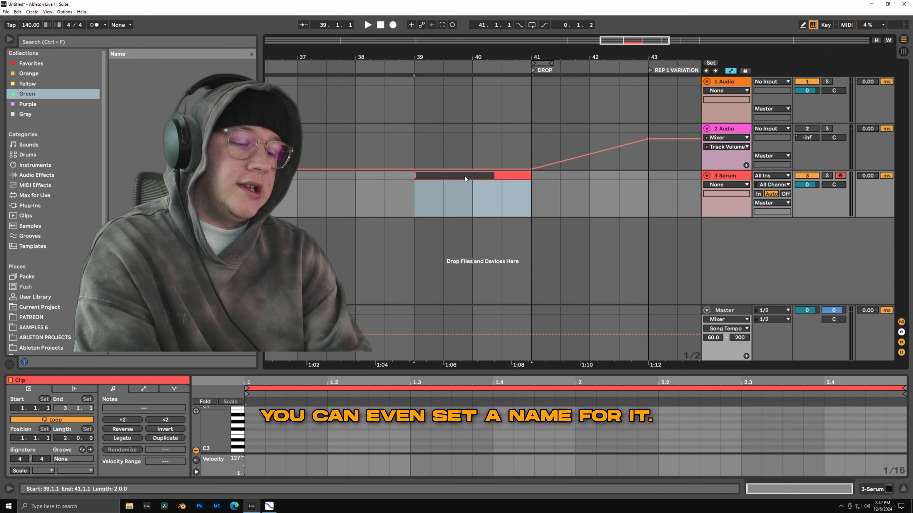
text(TIP N TRICKS MIDI)
key(Return)
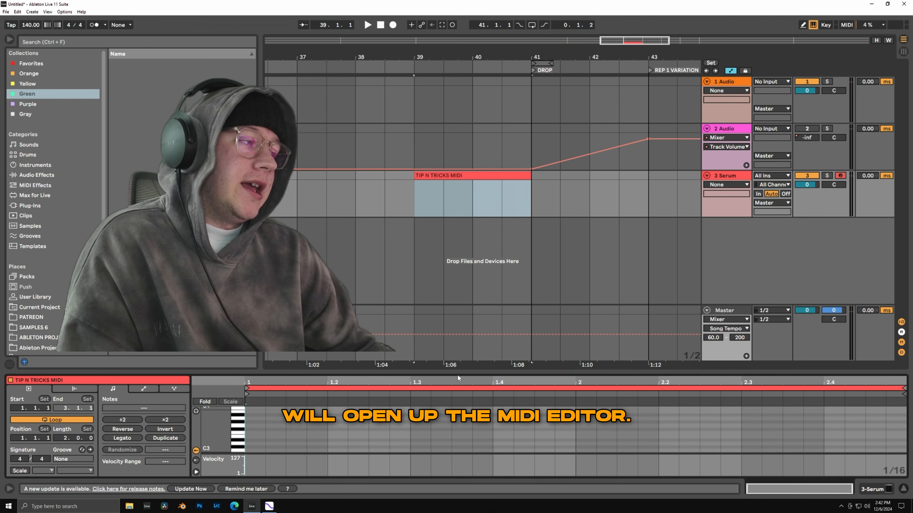
Enlarge the MIDI note editor and add a 1/16 C3 note at the start of the clip.
drag(459, 373, 459, 311)
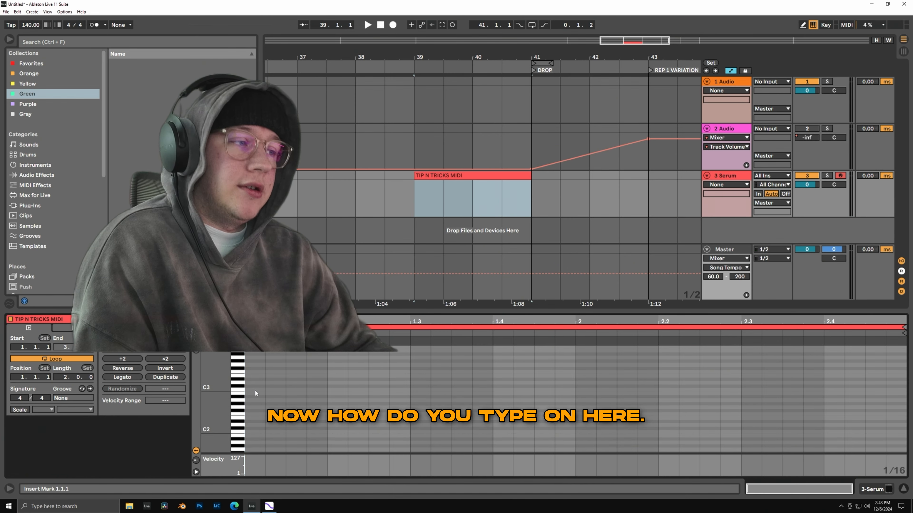
click(307, 388)
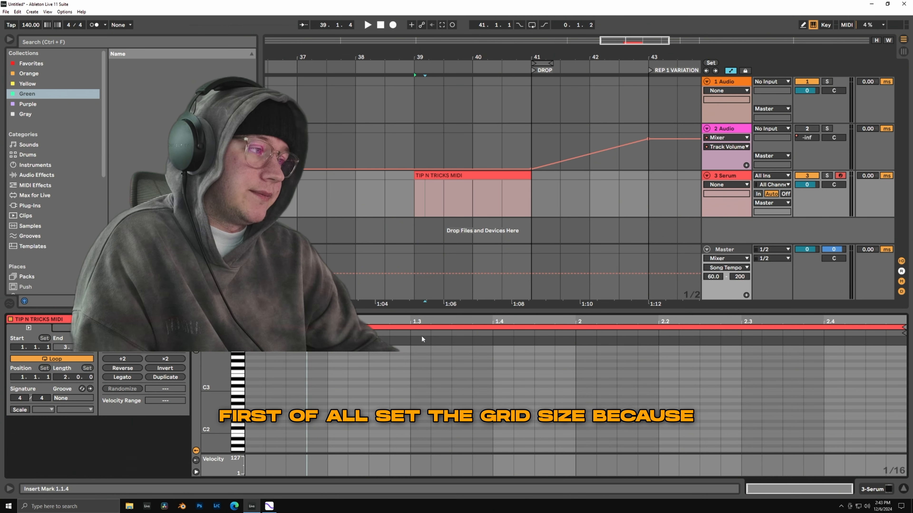
double_click(257, 390)
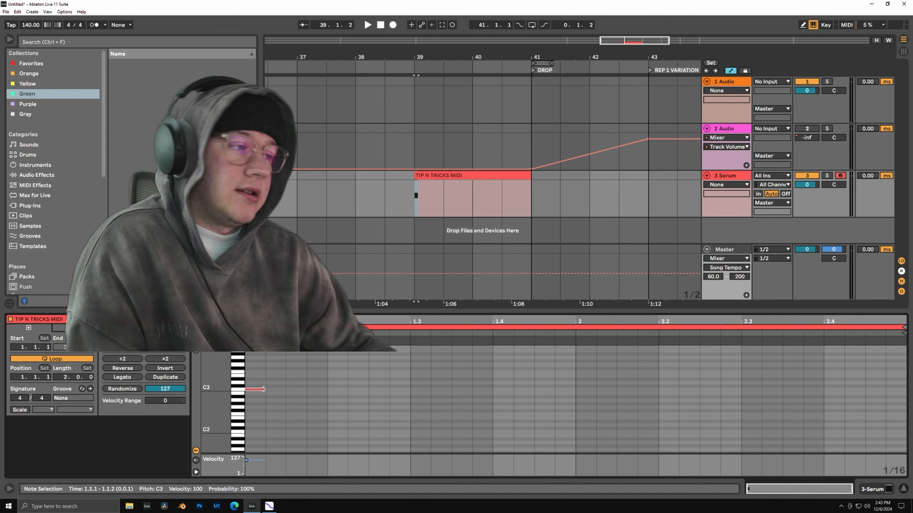
Set the note editor's adaptive grid to Medium and delete the short C3 note.
right_click(276, 366)
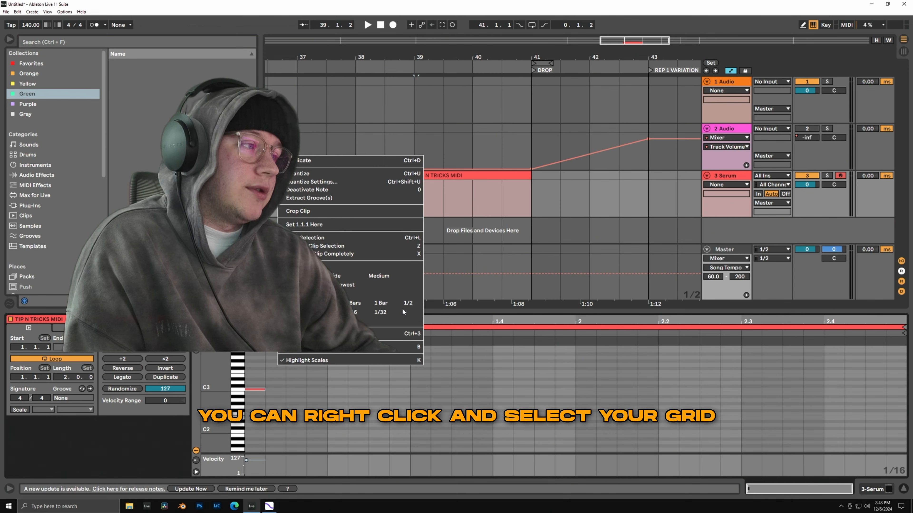
click(381, 276)
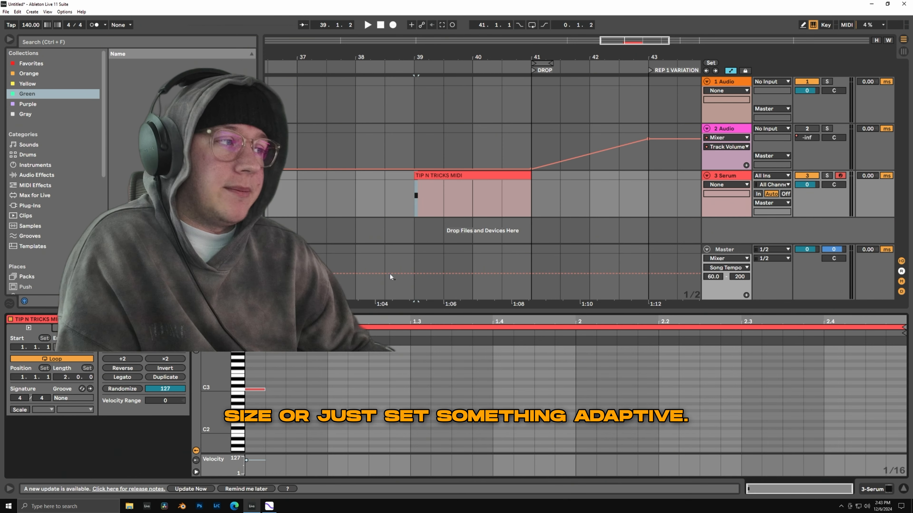
double_click(263, 390)
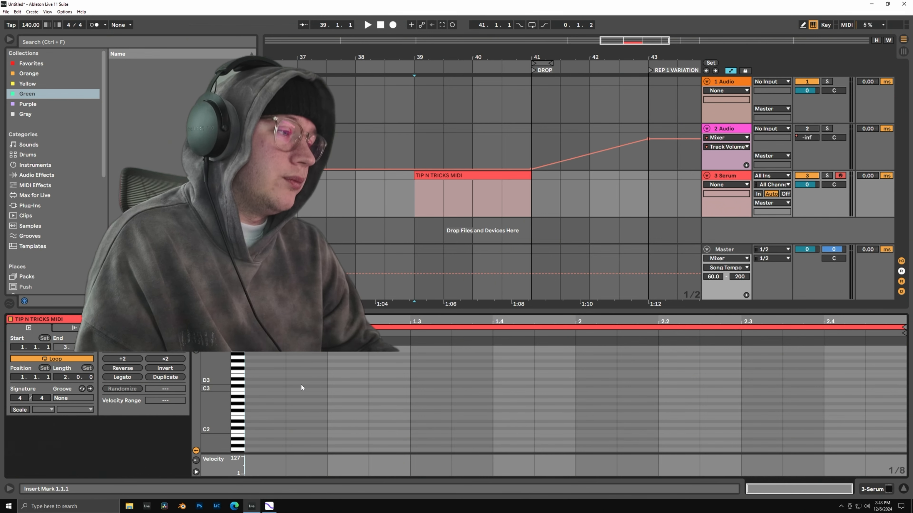
Add a C3 note at the start of the clip and lengthen it to beat 1.3.
scroll(297, 384, up, 10)
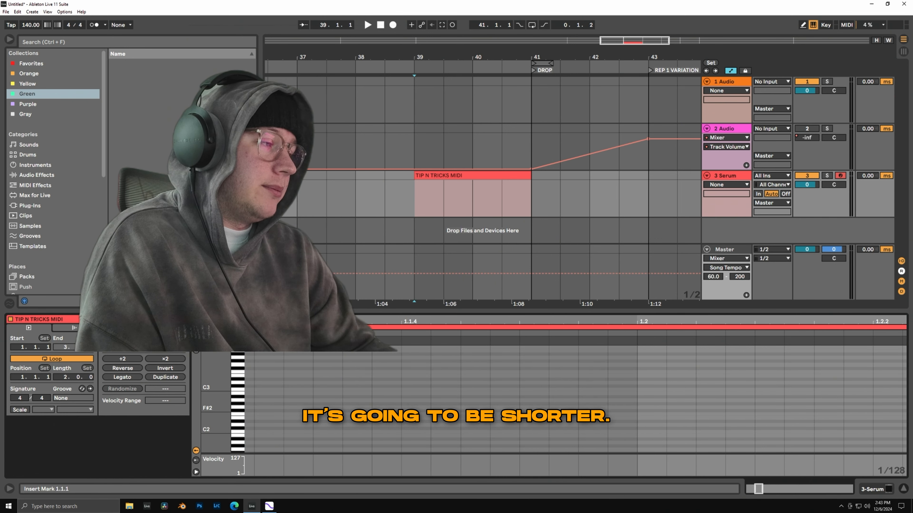
scroll(302, 385, down, 10)
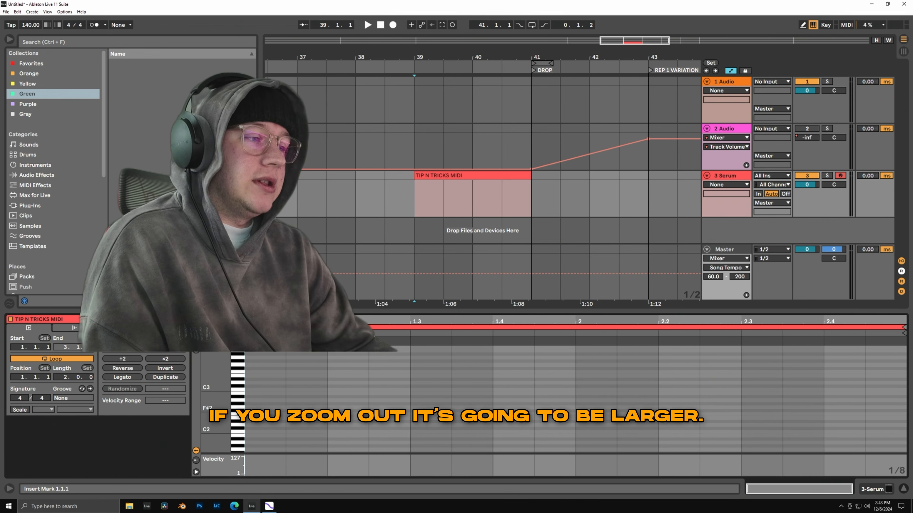
double_click(262, 389)
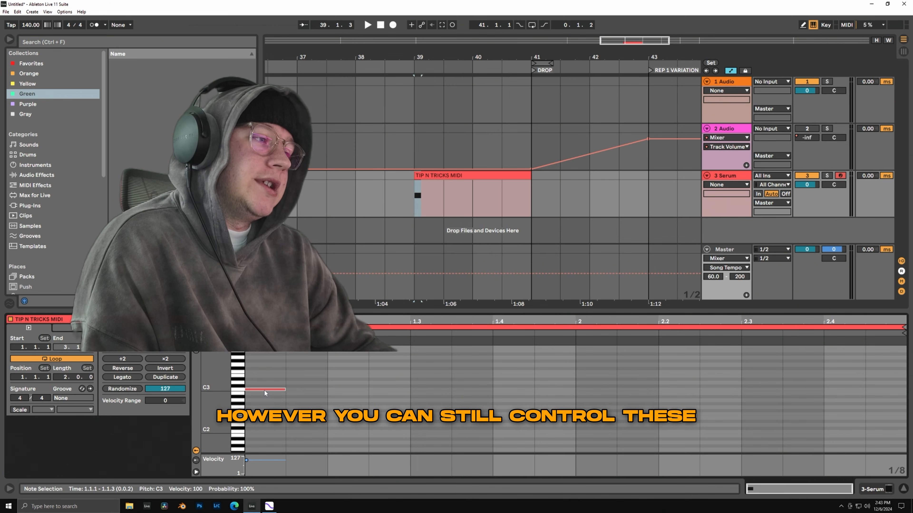
drag(286, 390, 410, 390)
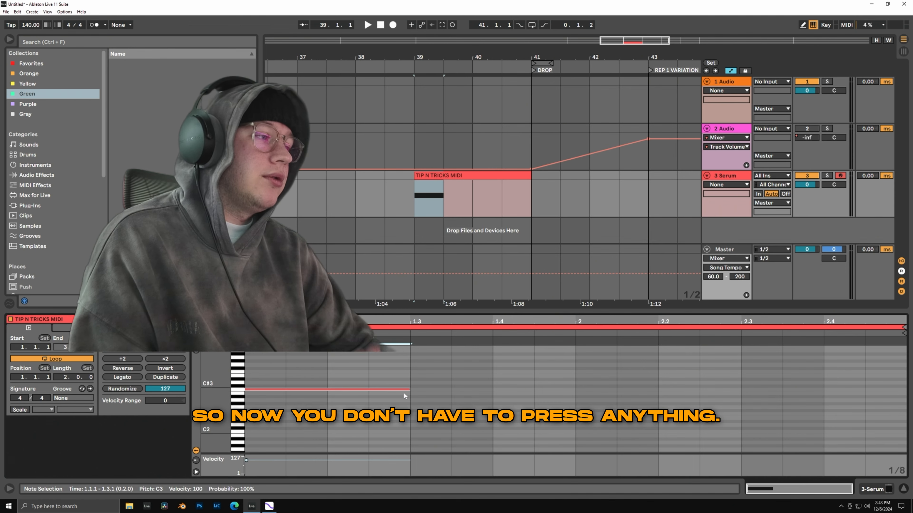
Add a B2 note from beat 1.3 to the start of bar 2 and play the clip briefly.
double_click(412, 393)
drag(450, 394, 575, 393)
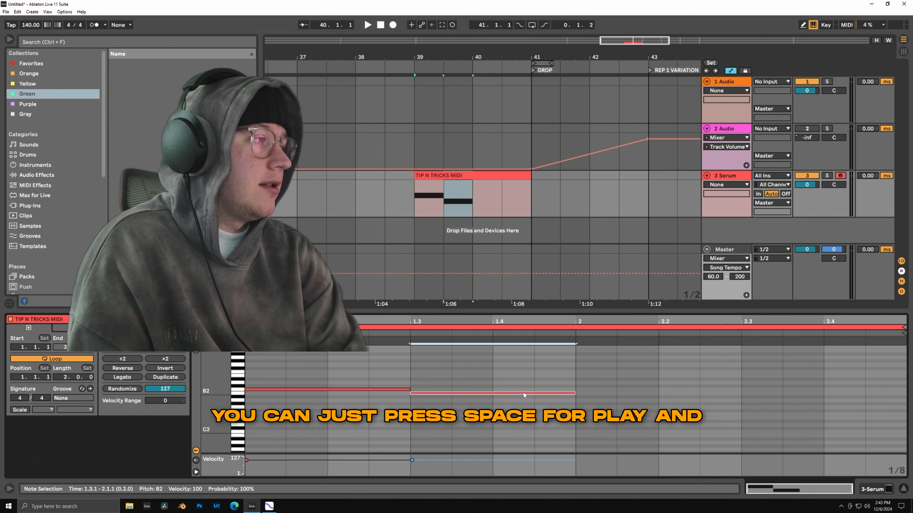
key(space)
key(space)
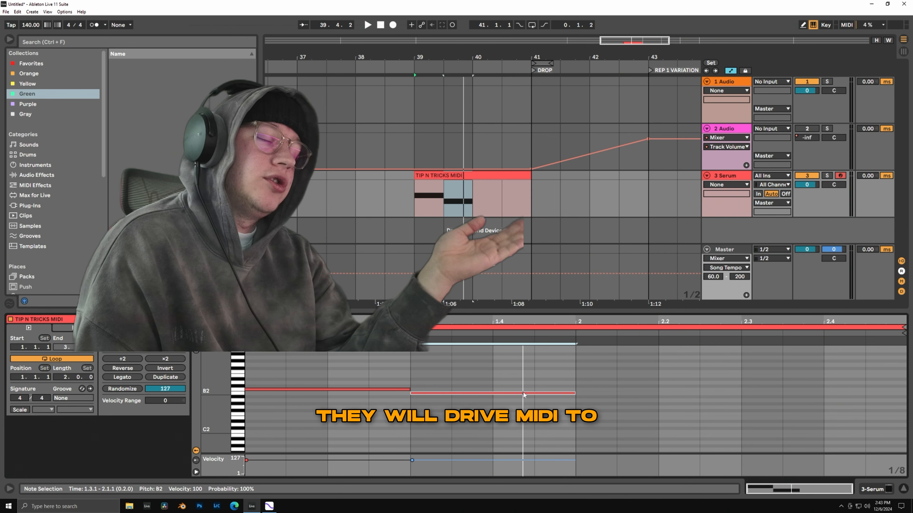
Show the Serum track's device chain, search for "EQ" and add EQ Eight after Serum.
click(737, 176)
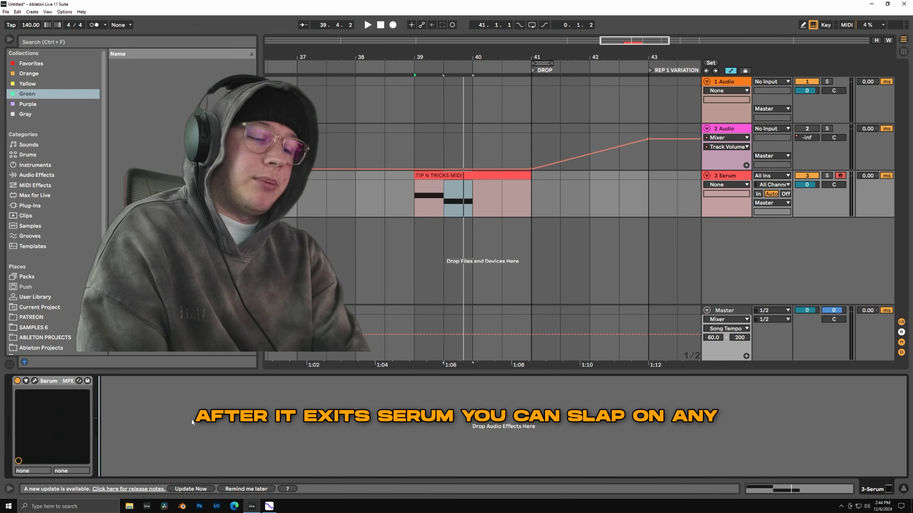
key(ctrl+f)
text(EQ)
key(Return)
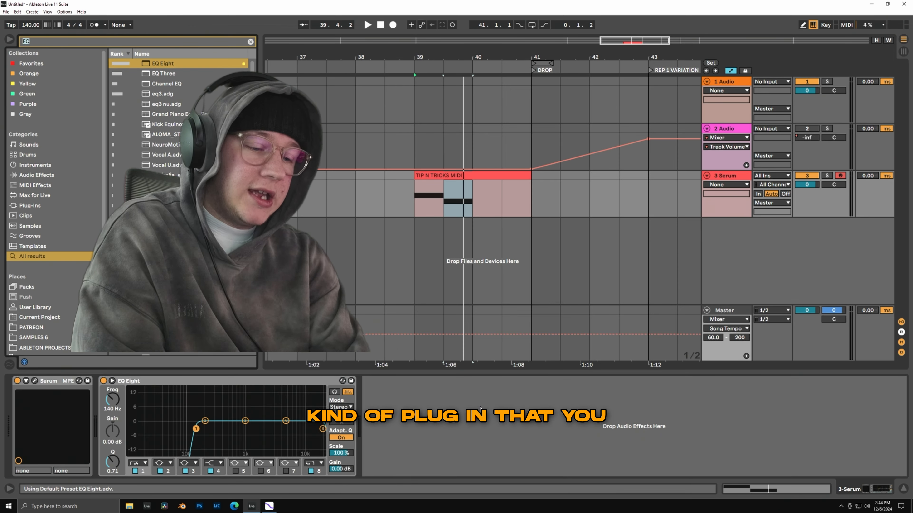
Search for "OTT" and add the OTT preset to the Serum track after EQ Eight.
key(ctrl+f)
text(OTT)
key(Return)
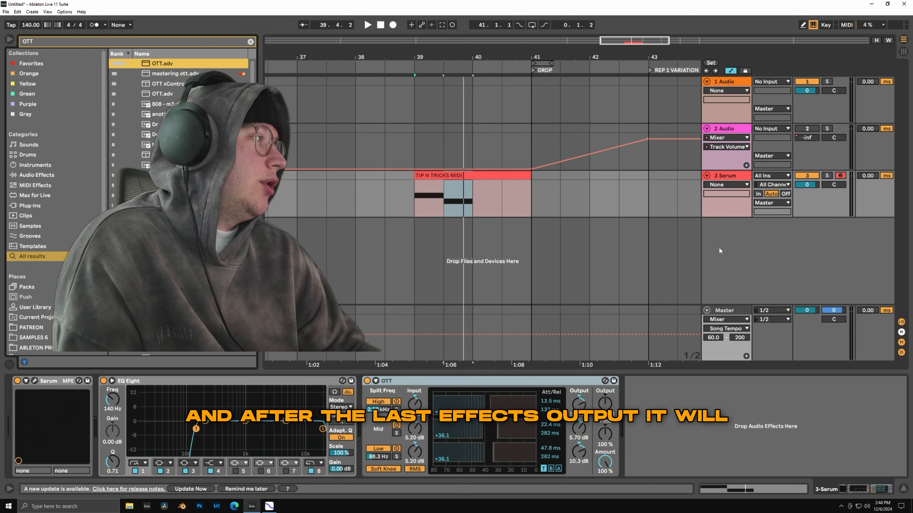
Open and close the Serum track's output routing options, and try lowering its track volume.
click(772, 203)
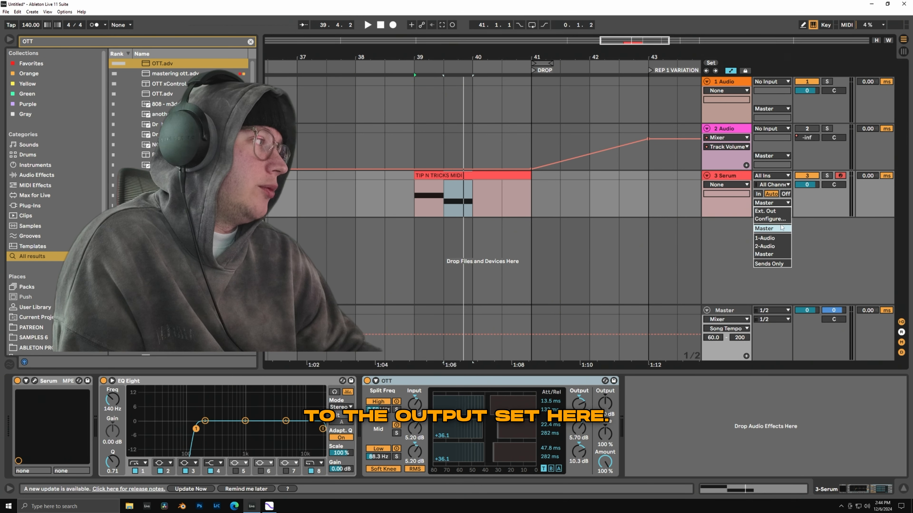
click(734, 173)
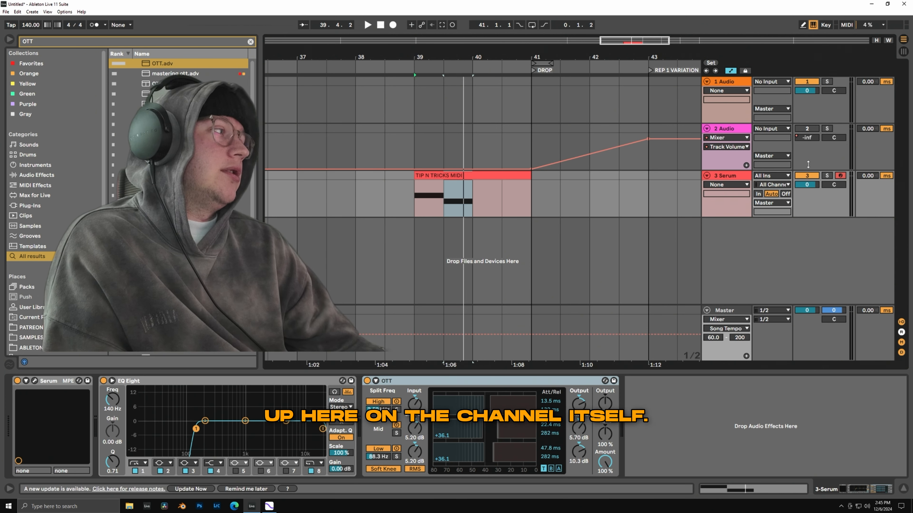
drag(807, 184, 807, 198)
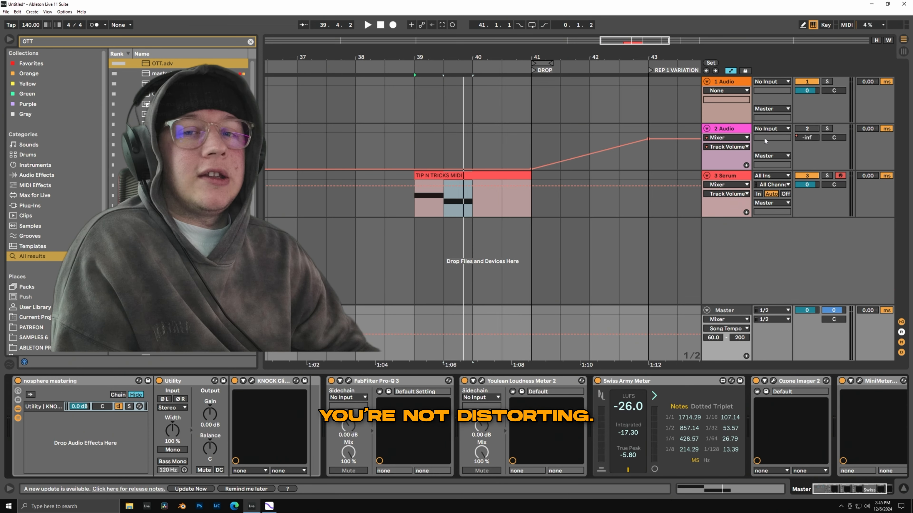
click(525, 175)
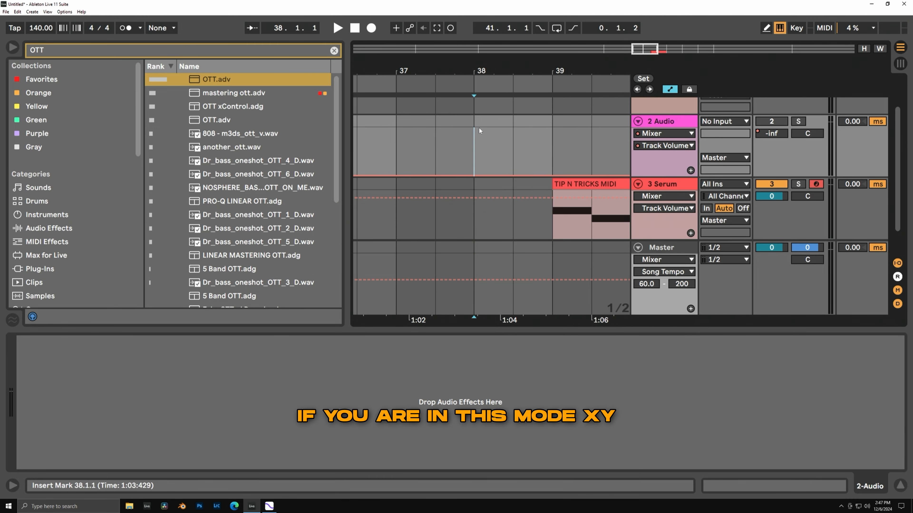
Shift the computer MIDI keyboard's octave down and up, ending on the range C1 to D2.
key(z)
key(x)
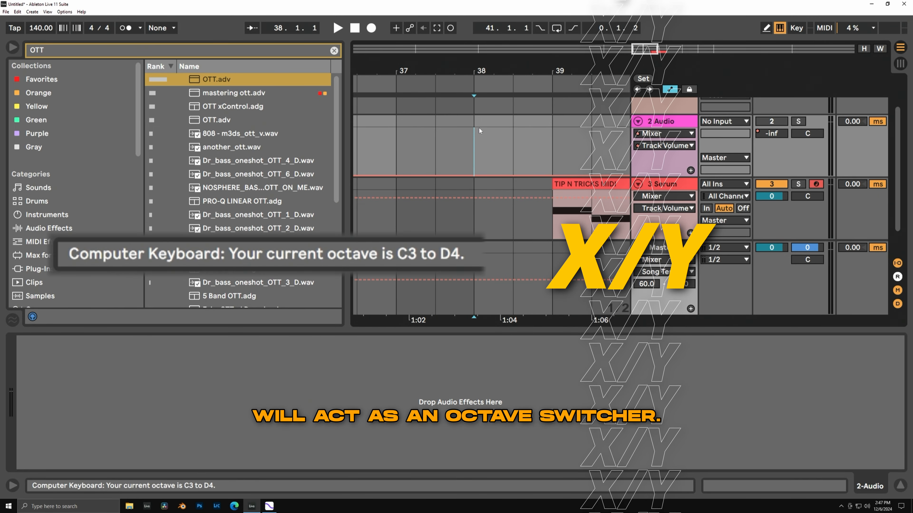
key(x)
key(z)
key(z)
key(z)
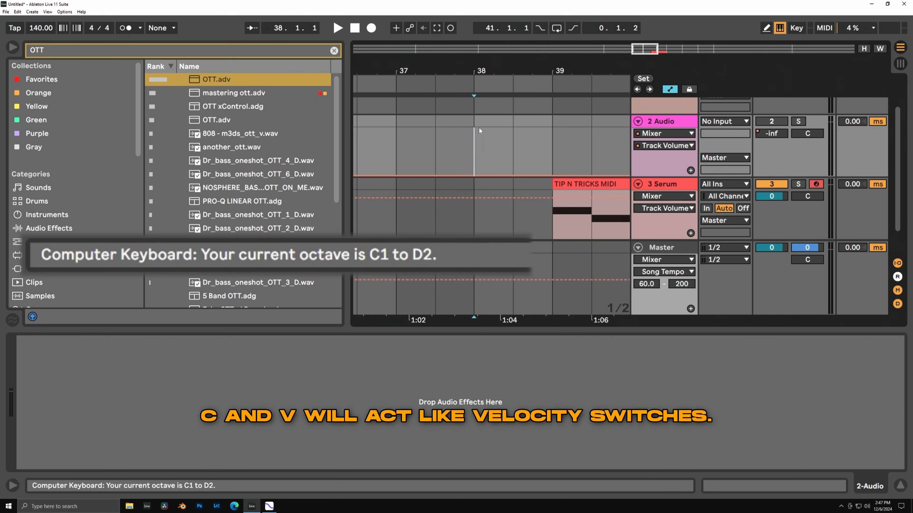
Raise the computer MIDI keyboard's velocity to 127 and lower it again by one step.
key(v)
key(v)
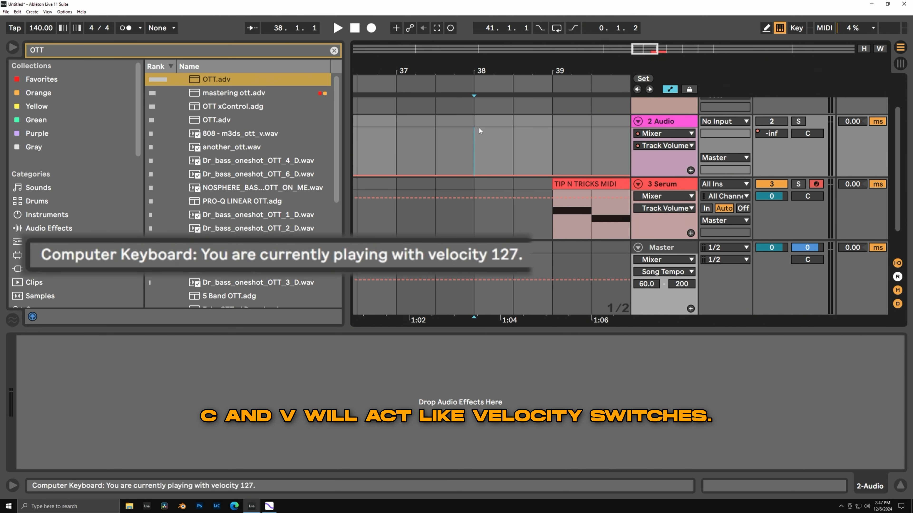
key(c)
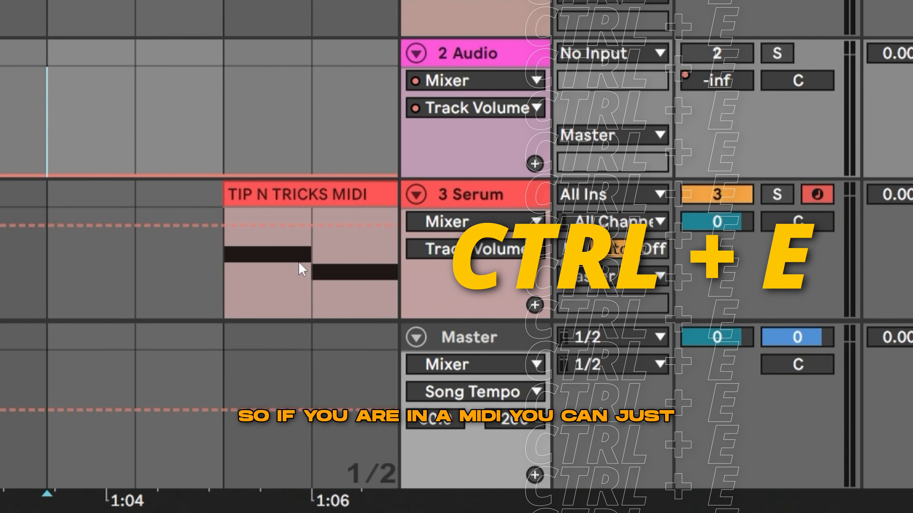
Split the TIP N TRICKS MIDI clip between its two notes and move the first part back to bar 38.
click(311, 267)
key(ctrl+e)
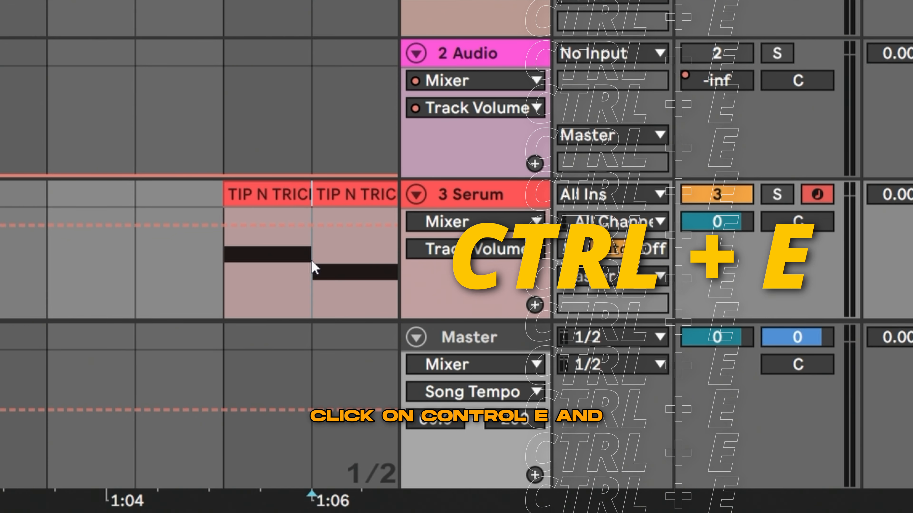
click(265, 194)
key(Left)
key(Left)
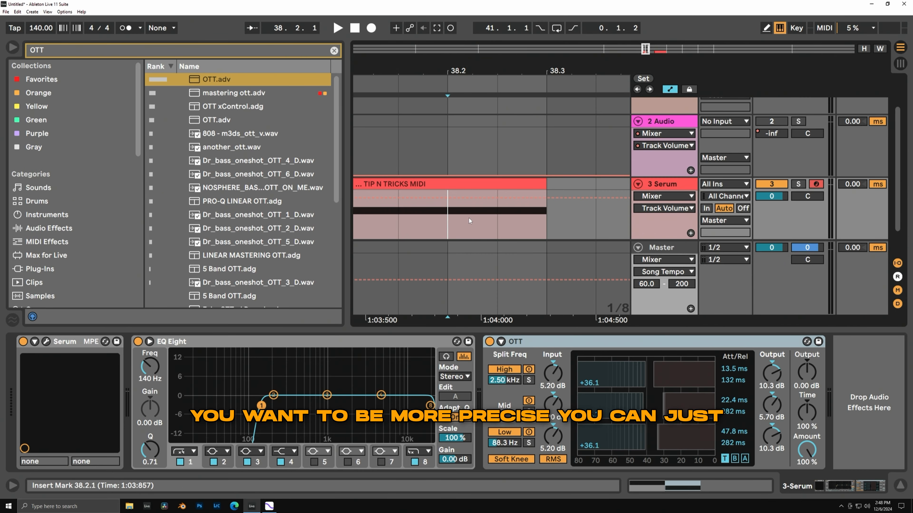
Split the moved MIDI clip at both edges of a time selection from 38.2.1 to 38.2.3.
drag(468, 218, 493, 214)
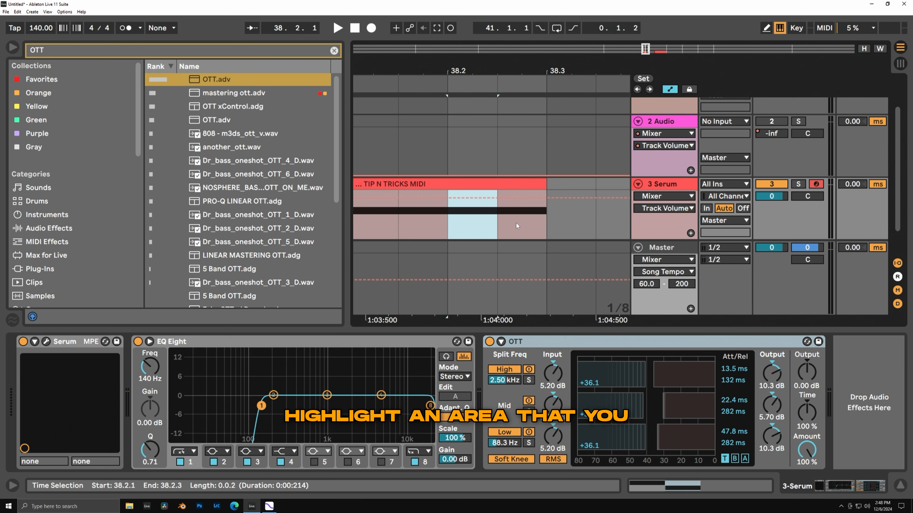
key(ctrl+e)
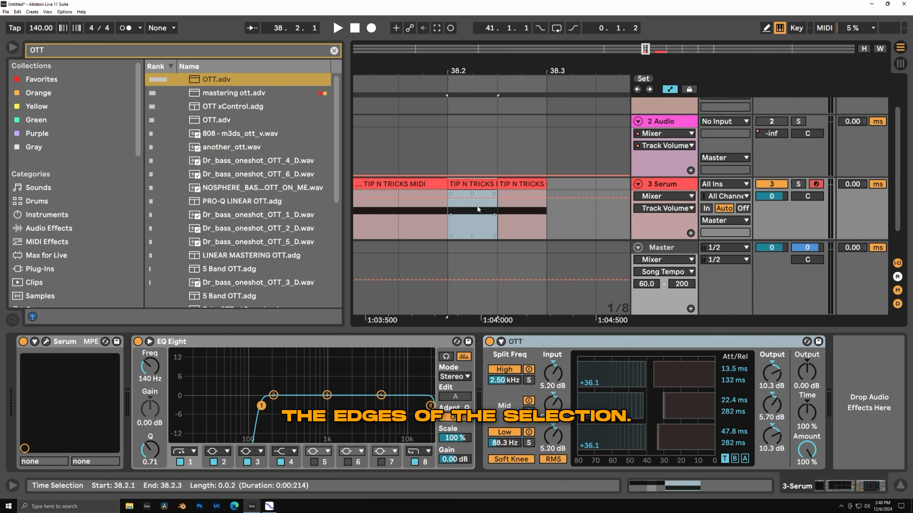
Place the sample 808 - m3ds_ott_v.wav on the 2 Audio track at bar 38 and try splitting it around a time selection.
scroll(485, 203, down, 7)
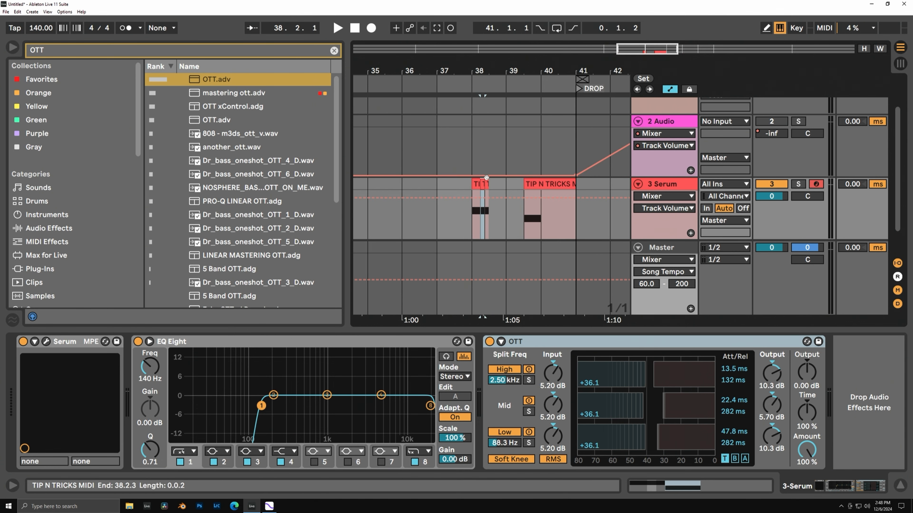
drag(256, 136, 486, 141)
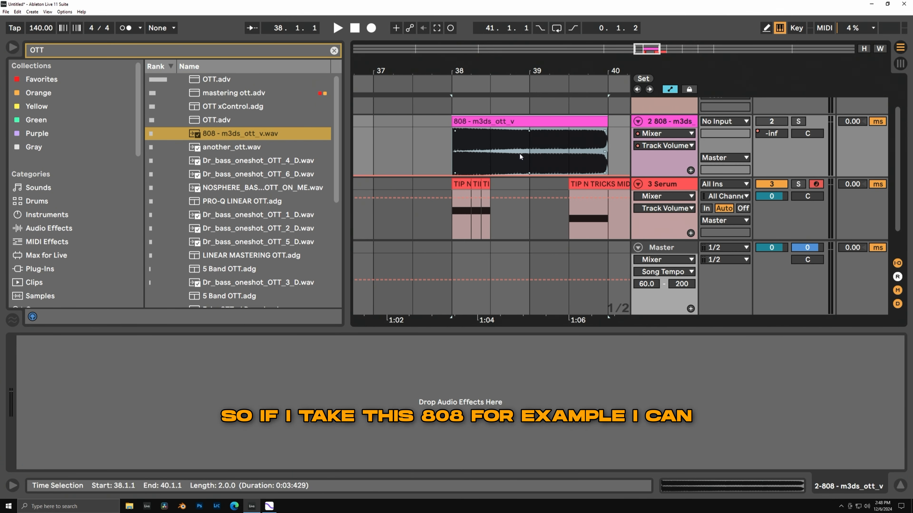
scroll(520, 154, up, 4)
drag(494, 153, 534, 161)
key(ctrl+e)
Move the 808 clip earlier so that it starts at 36.1.1.
scroll(500, 153, down, 4)
drag(504, 122, 352, 135)
scroll(542, 166, down, 4)
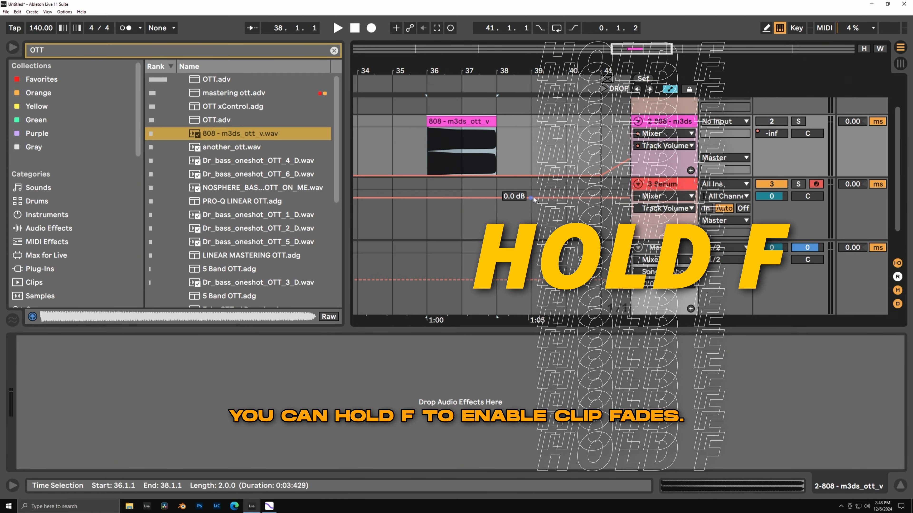
Turn off the computer MIDI keyboard and show the fade handles on the 808 clip.
key(f)
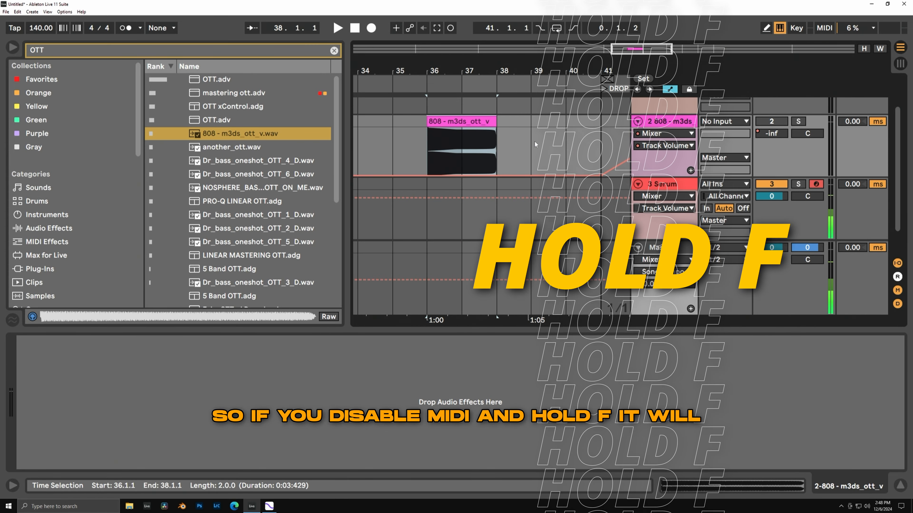
key(m)
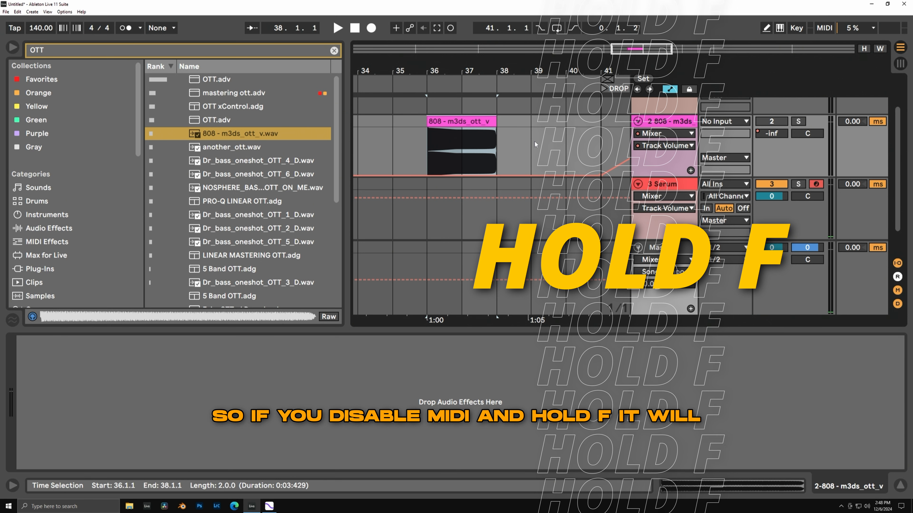
key(f)
Try a long fade-out on the 808 clip, return it to the clip's end and test the fade-in handle.
drag(493, 130, 422, 131)
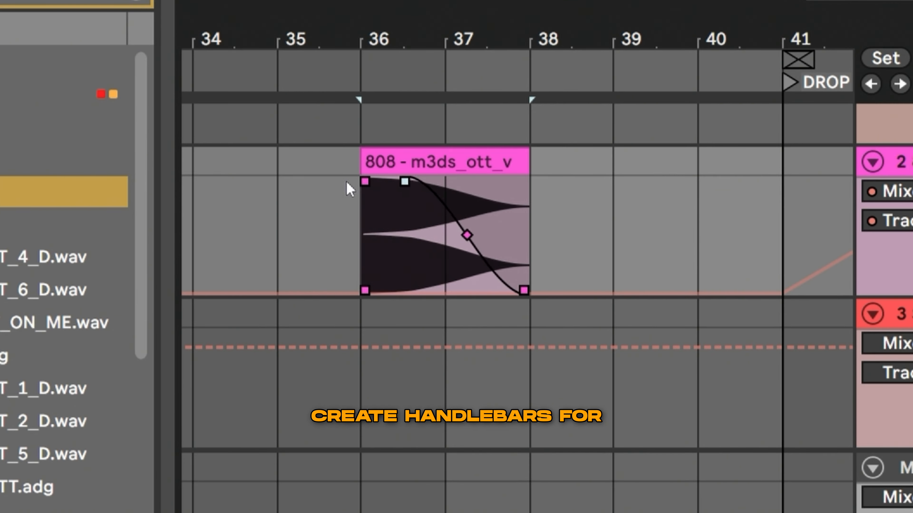
drag(405, 182, 550, 194)
drag(366, 182, 96, 232)
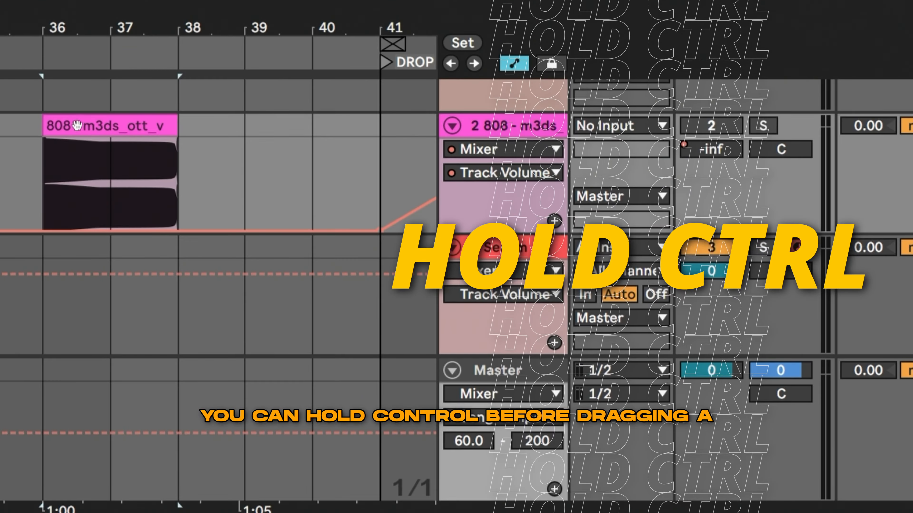
Copy the 808 clip to bar 39 and to bar 34, and delete both copies.
drag(76, 125, 278, 125)
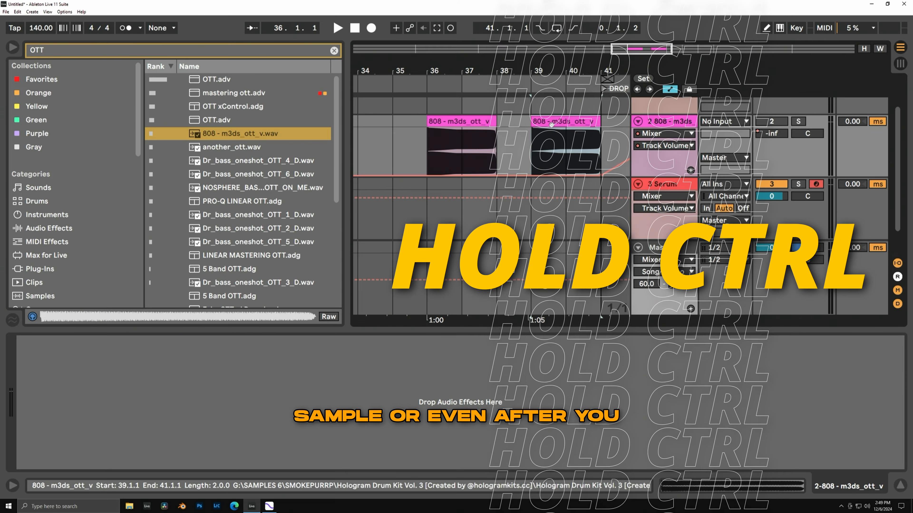
drag(575, 122, 394, 124)
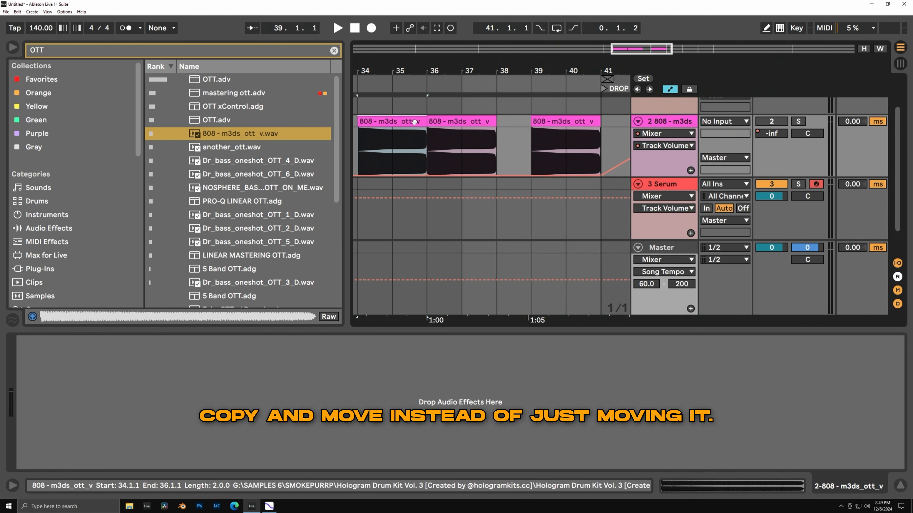
key(Delete)
click(553, 120)
key(Delete)
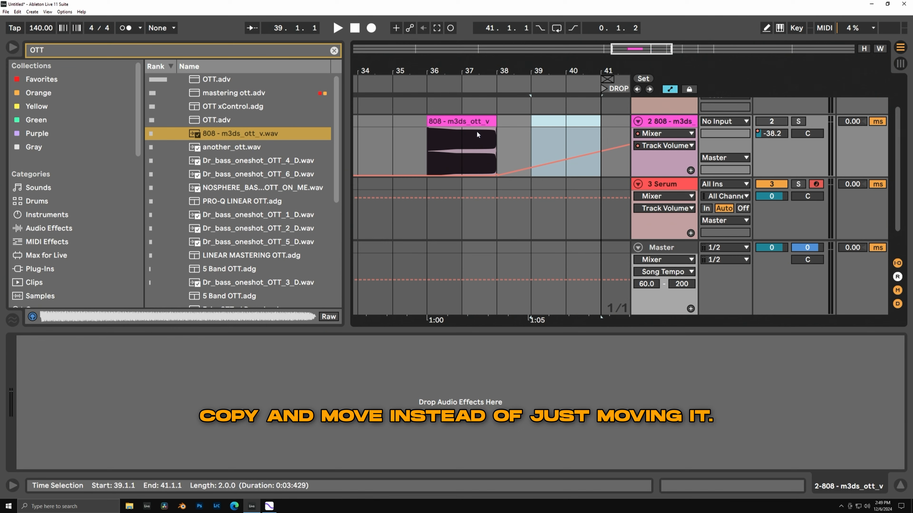
Duplicate the remaining 808 clip directly after itself, starting at bar 38.
click(471, 126)
key(ctrl+d)
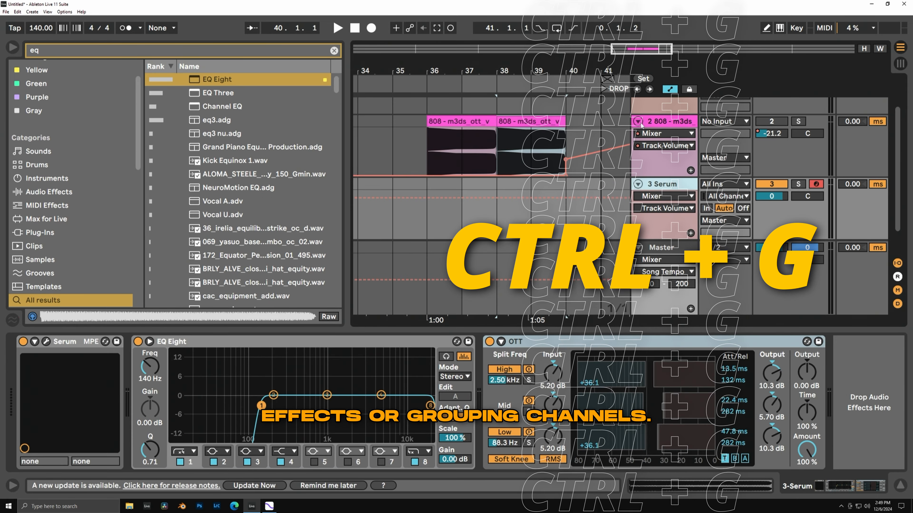
Select the 808 and Serum tracks together and group them.
shift+click(651, 162)
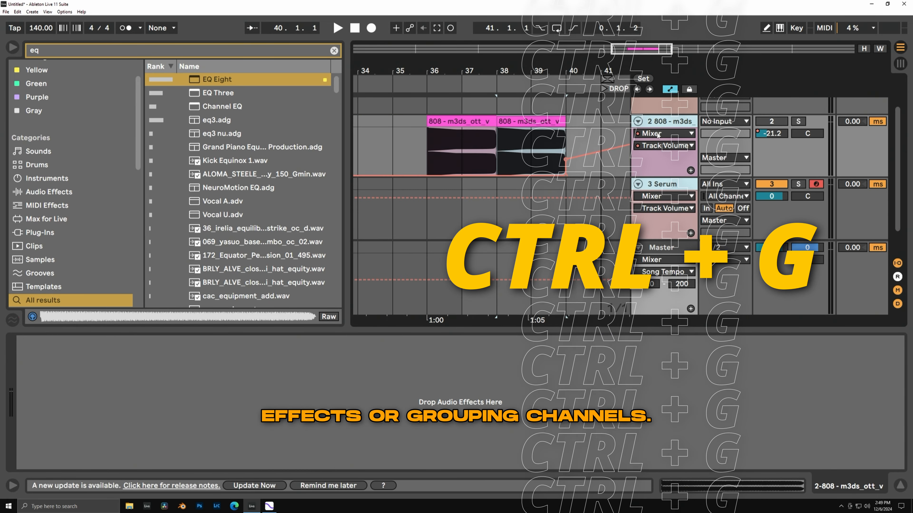
key(ctrl+g)
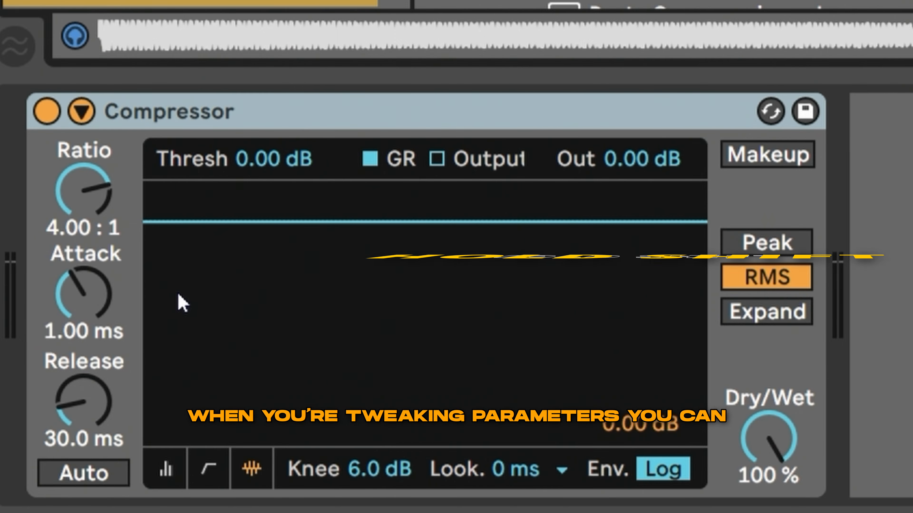
Finely adjust the Compressor's Attack to 4.56 ms and reset it to its default.
drag(108, 298, 88, 308)
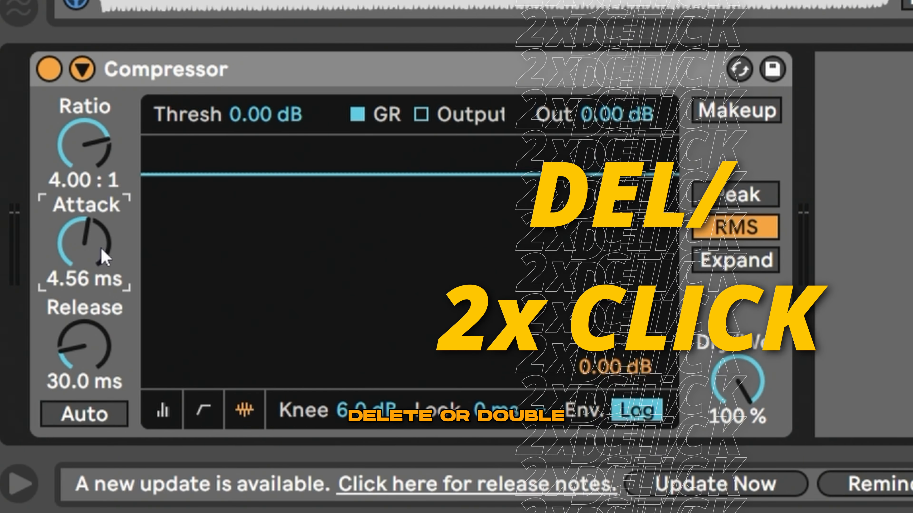
double_click(102, 252)
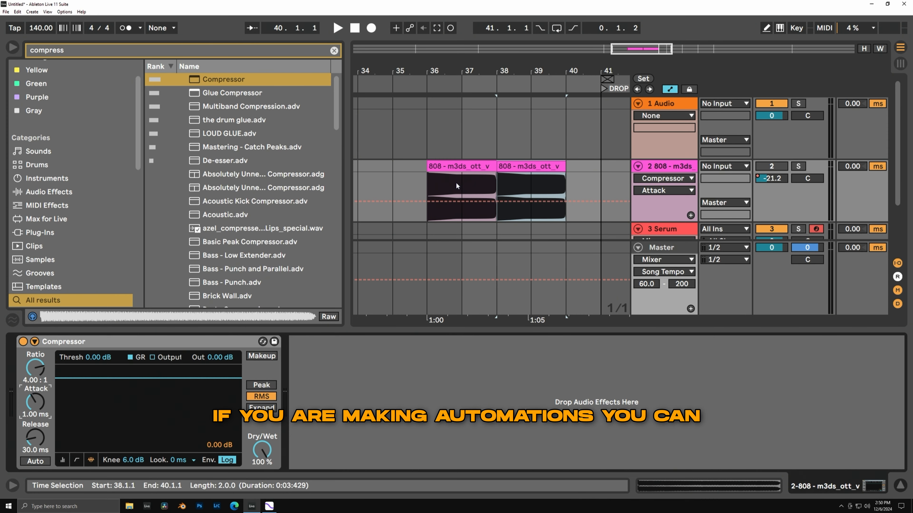
Add two Compressor Attack automation points on the 808 track, raise the second to 1.00 s and bend the line between them.
click(413, 201)
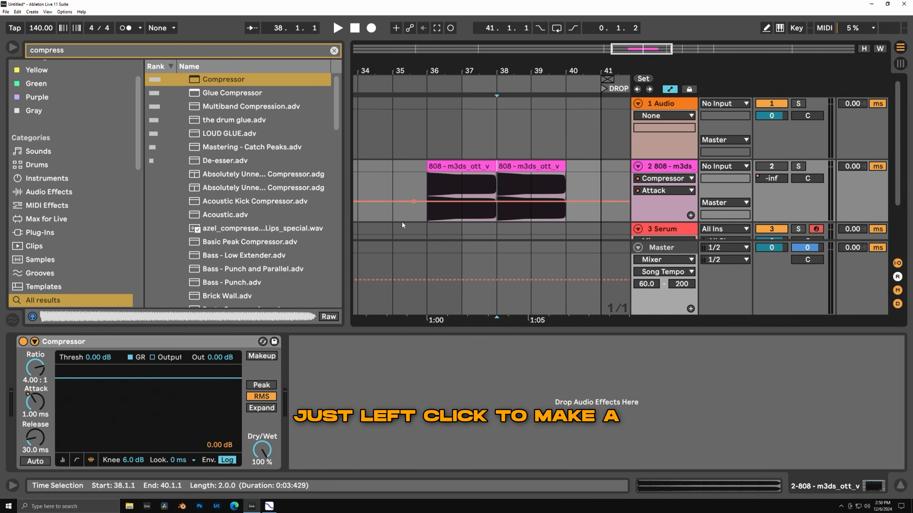
click(413, 201)
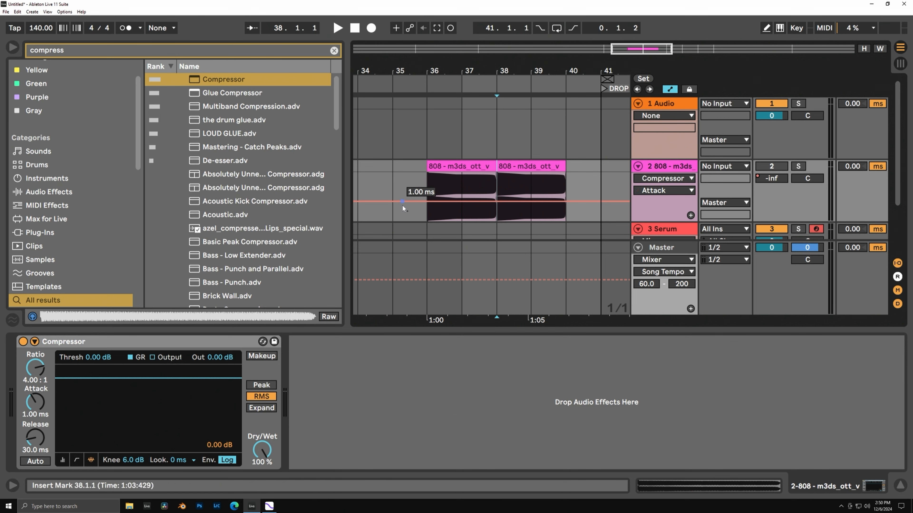
click(475, 203)
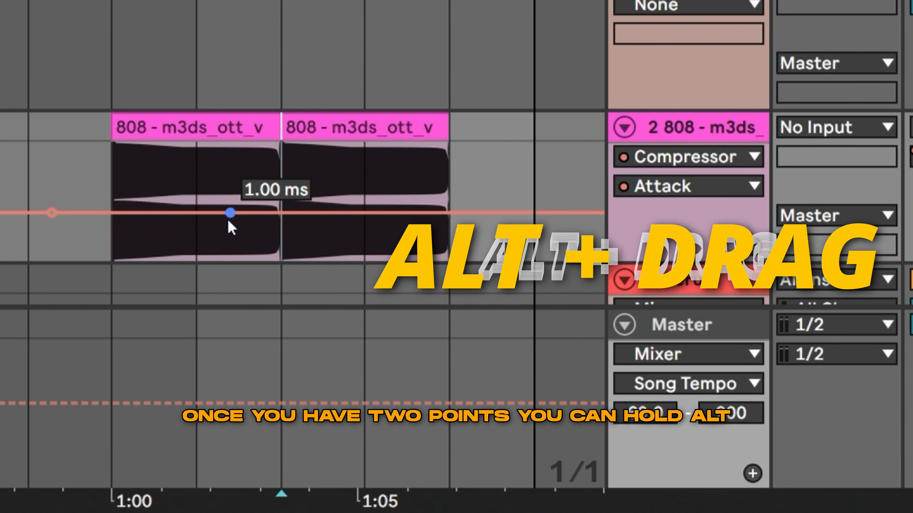
drag(475, 203, 475, 174)
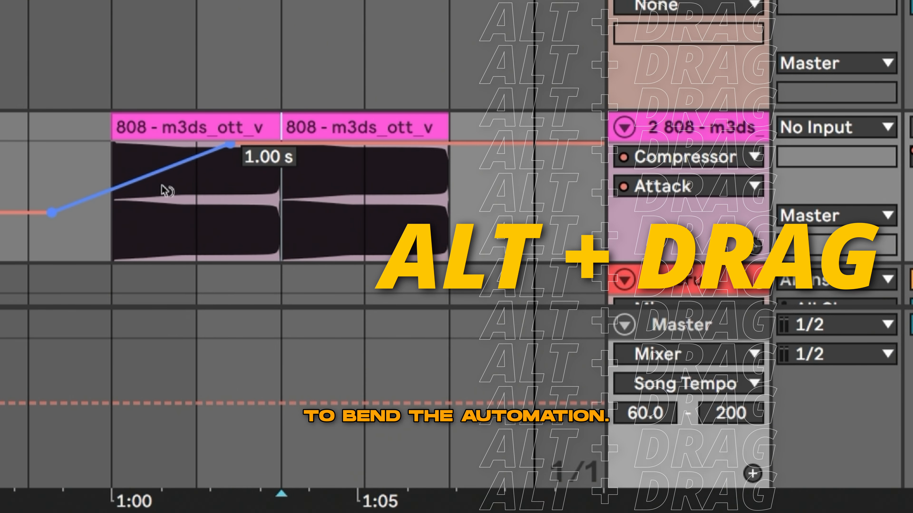
mouse_move(168, 193)
mouse_down()
mouse_move(169, 208)
mouse_move(169, 147)
mouse_move(169, 185)
mouse_up()
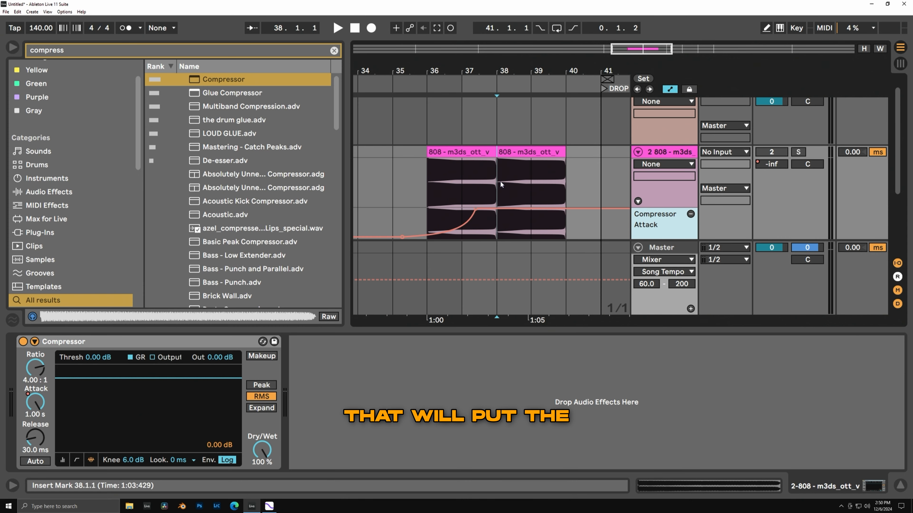
Show the Compressor Attack automation in its own lane and select the lane from 36.1.1 to 40.1.1.
click(521, 318)
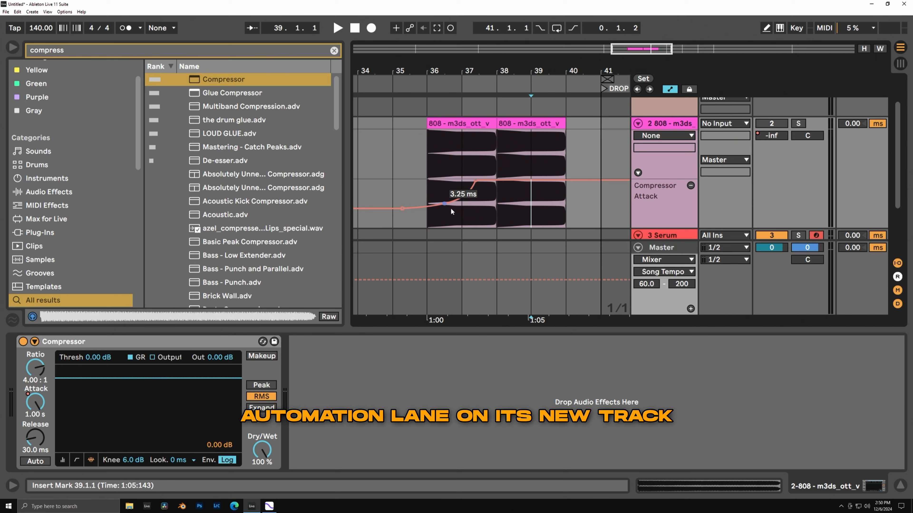
click(557, 204)
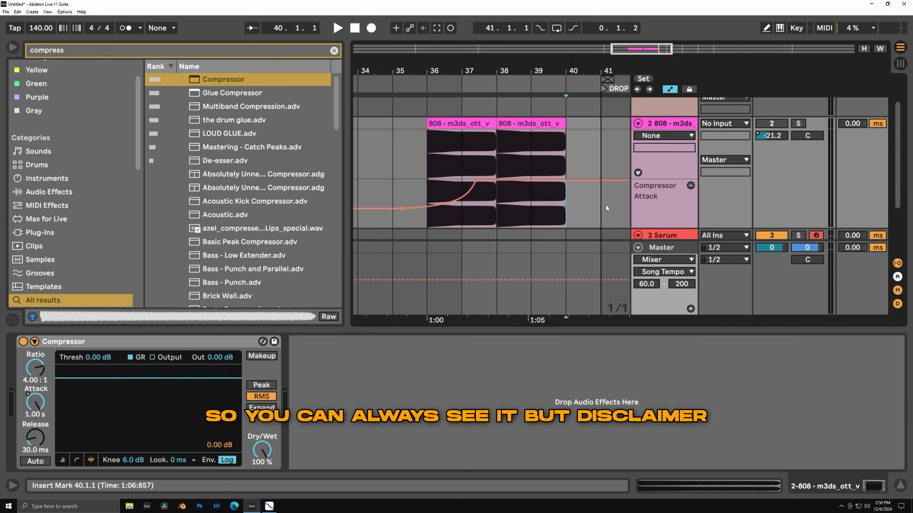
drag(565, 204, 420, 186)
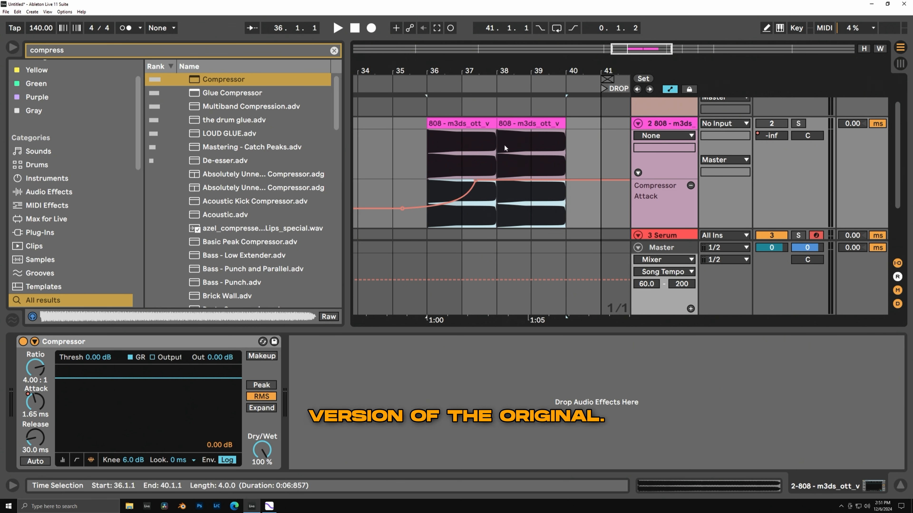
Select 38.1.1 to 40.1.1 in the 808 track's Compressor Attack lane and lower that stretch of automation to 102 ms.
drag(586, 199, 417, 187)
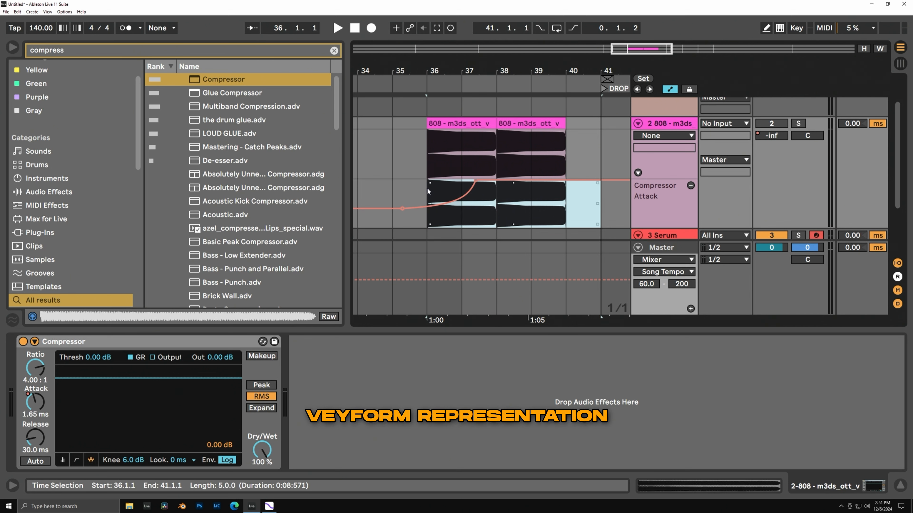
drag(497, 181, 496, 226)
click(497, 226)
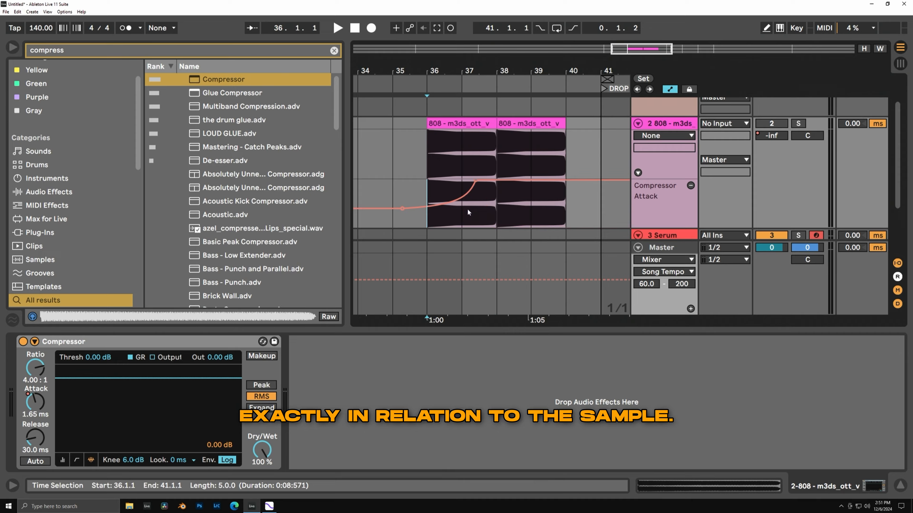
drag(546, 201, 515, 215)
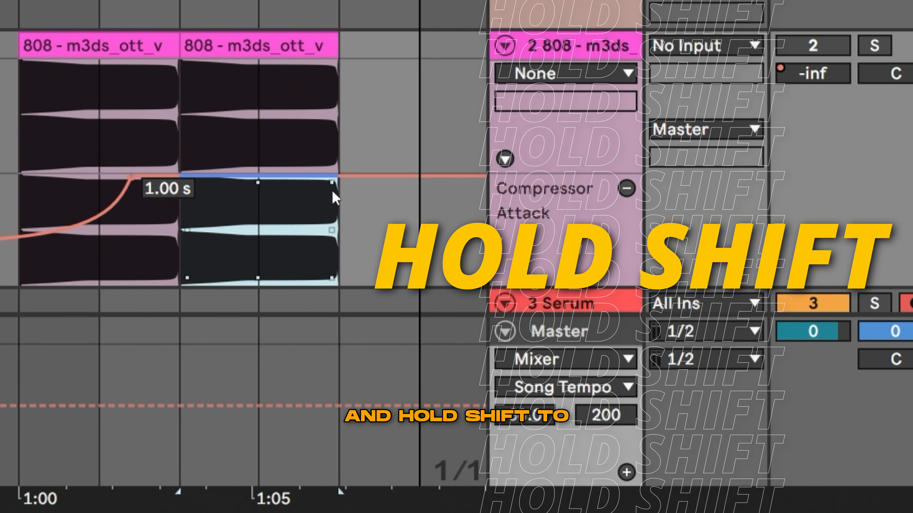
drag(297, 182, 298, 238)
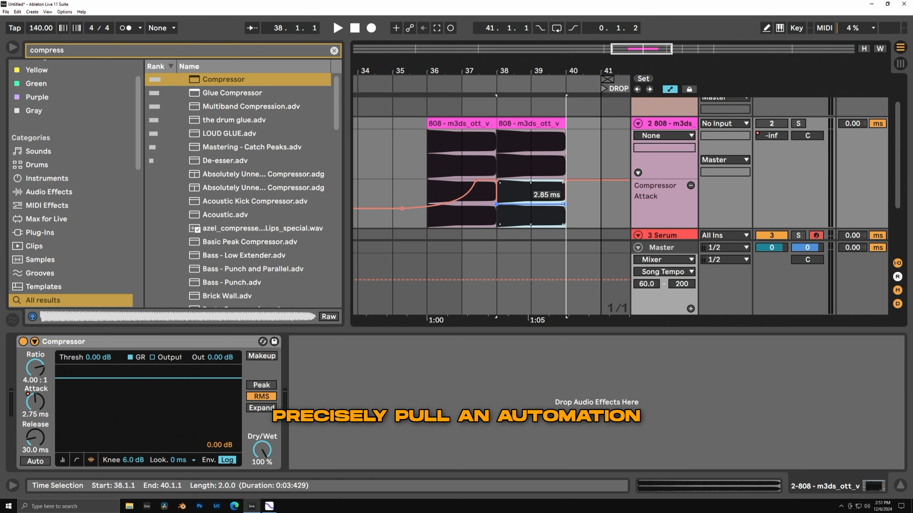
drag(566, 204, 565, 192)
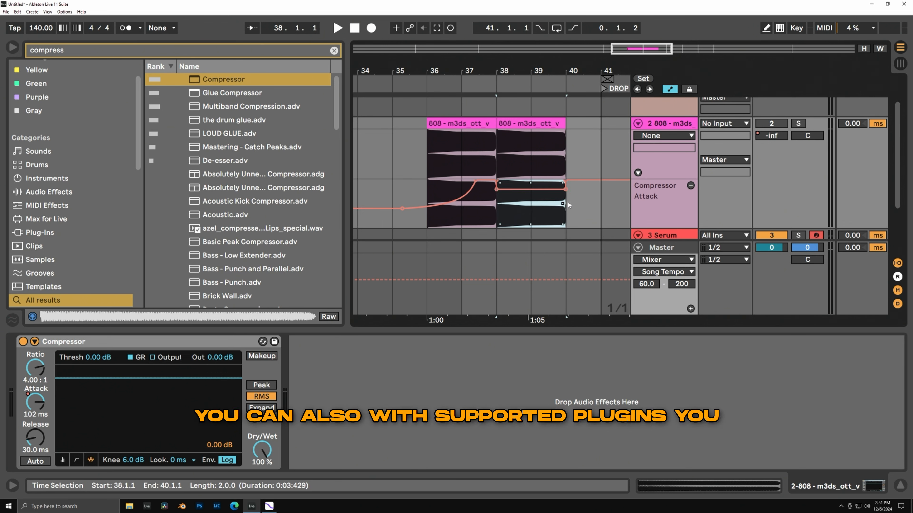
Set the Compressor Attack automation point at 40.1.1 to exactly 500 ms.
right_click(566, 189)
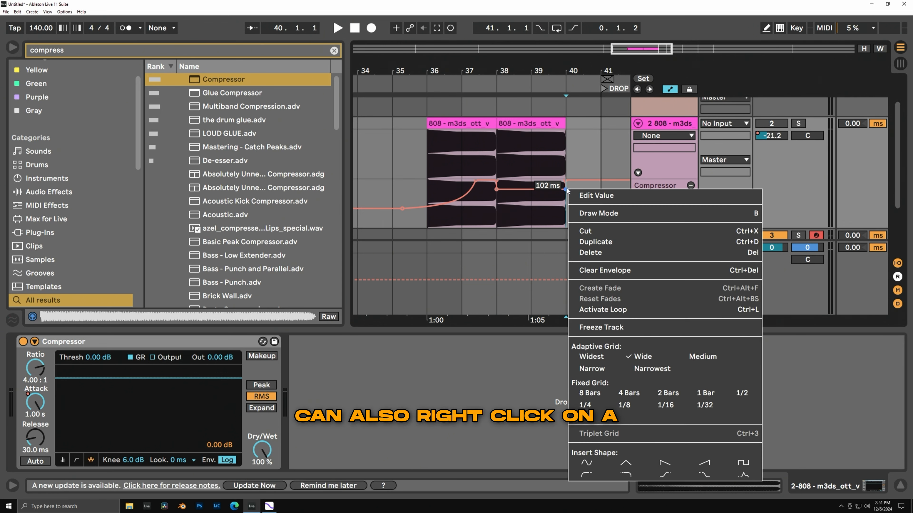
click(582, 196)
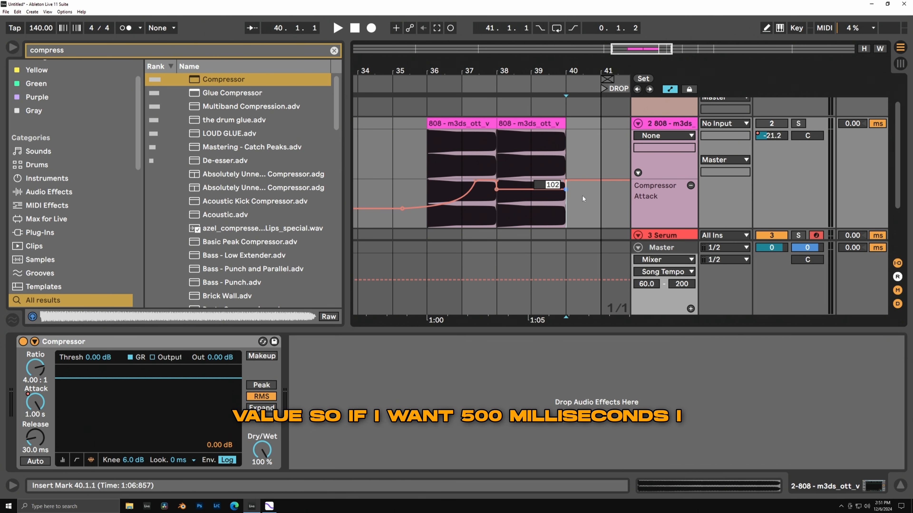
text(500)
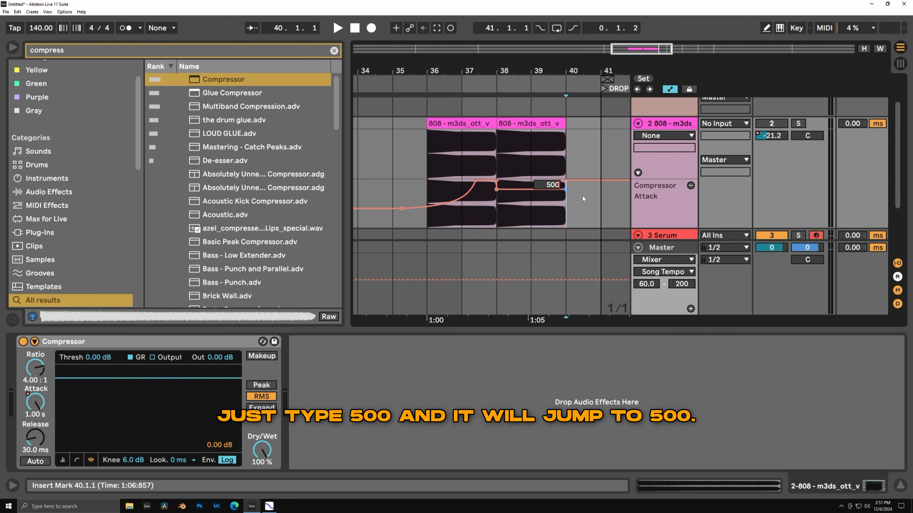
key(Return)
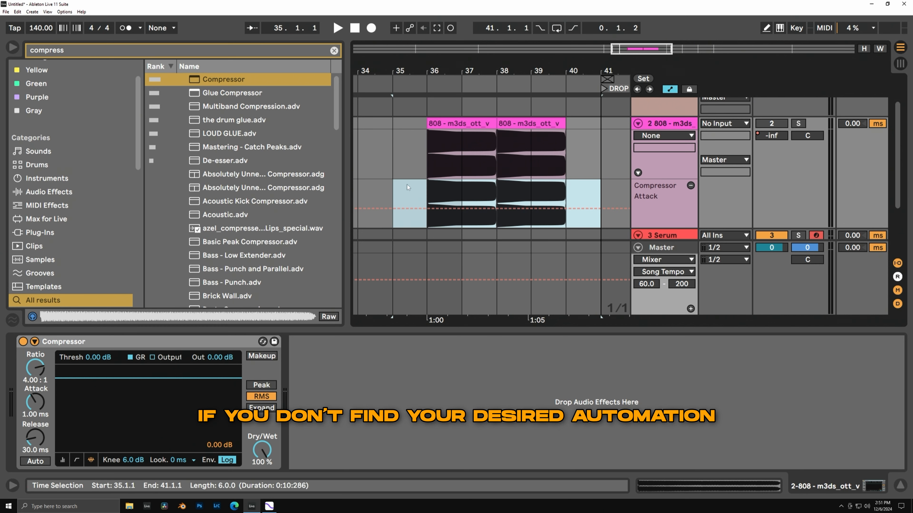
Lower the Compressor's Ratio to 3.41 : 1 and show all automated parameters of the 808 track in separate lanes.
click(42, 368)
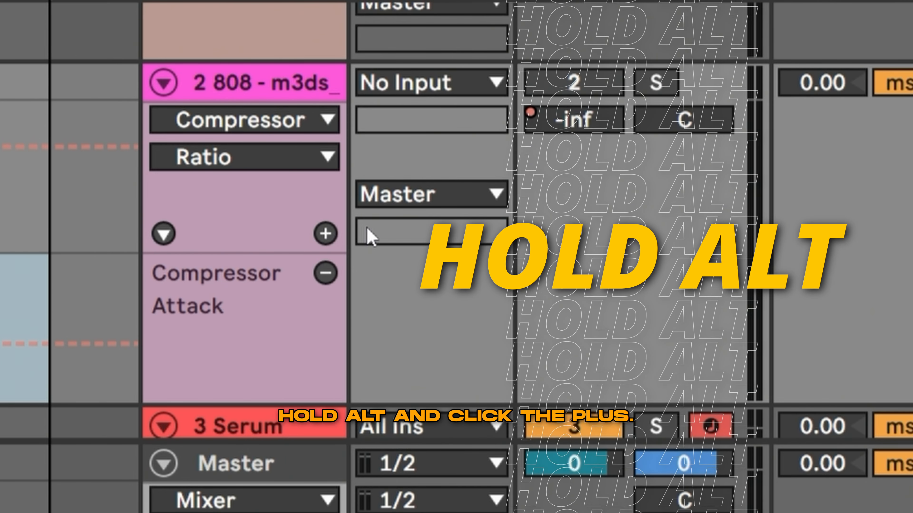
alt+click(333, 240)
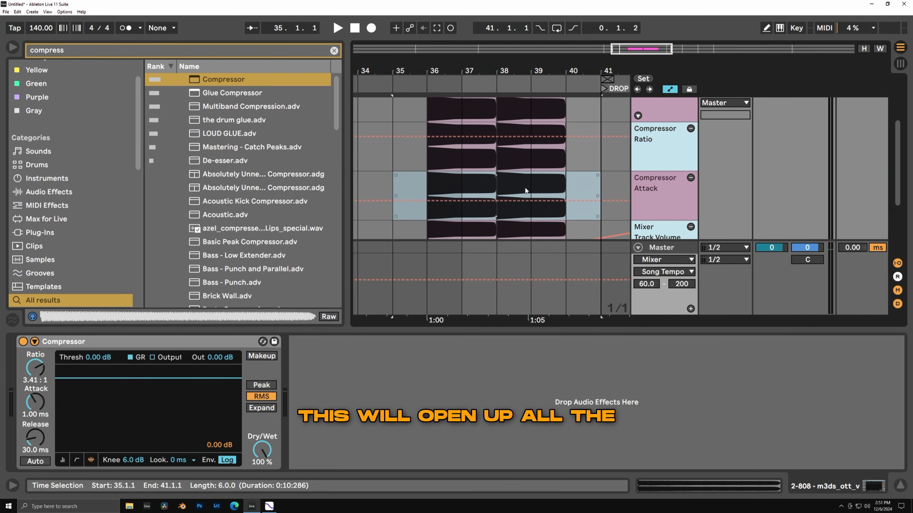
scroll(575, 181, up, 4)
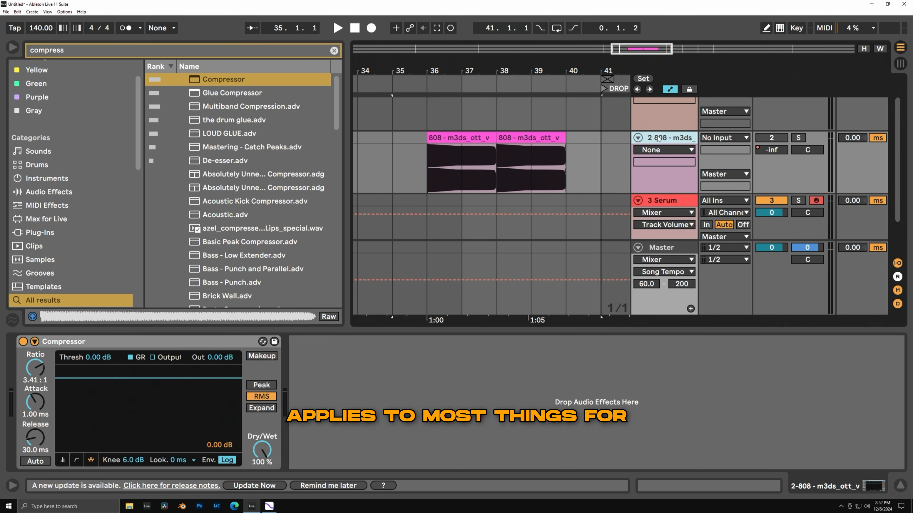
Collapse all tracks in the arrangement at once and expand them all again.
alt+click(639, 139)
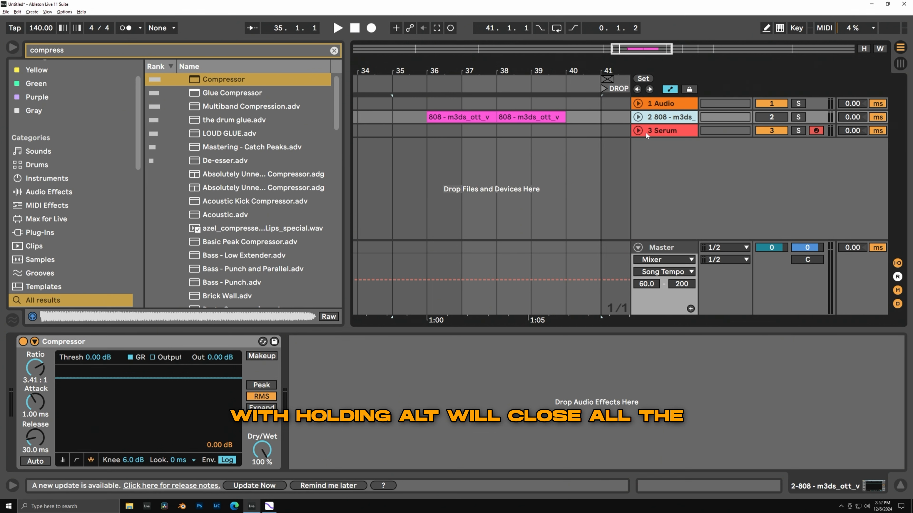
alt+click(639, 117)
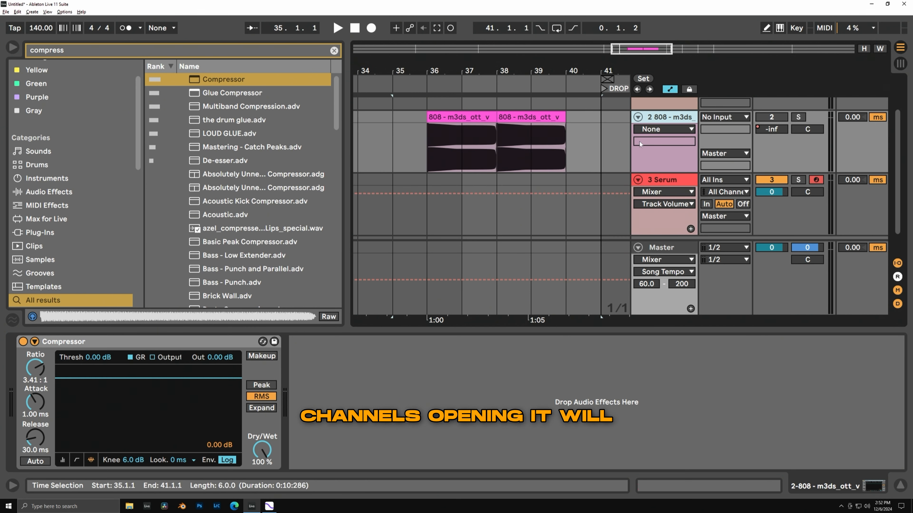
scroll(652, 182, up, 2)
scroll(537, 184, down, 1)
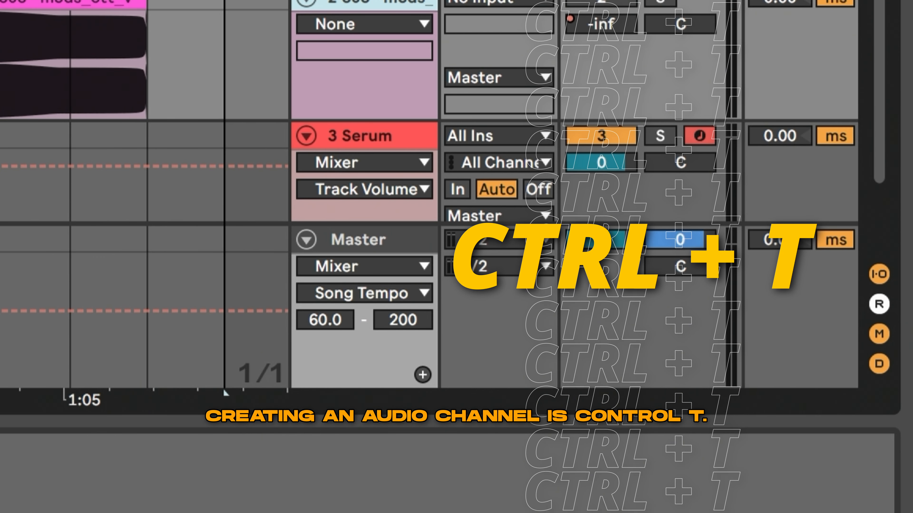
Insert a new audio track below the 808 track, followed by a new MIDI track.
key(ctrl+t)
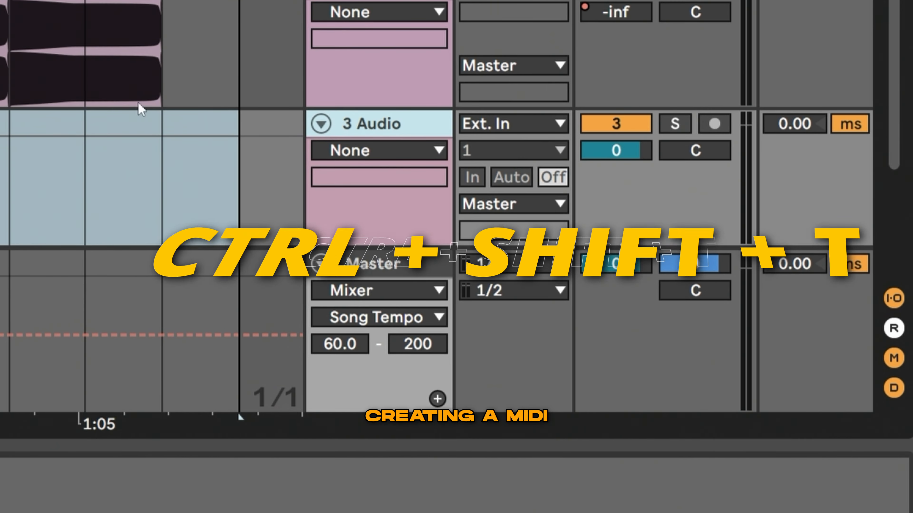
key(ctrl+shift+t)
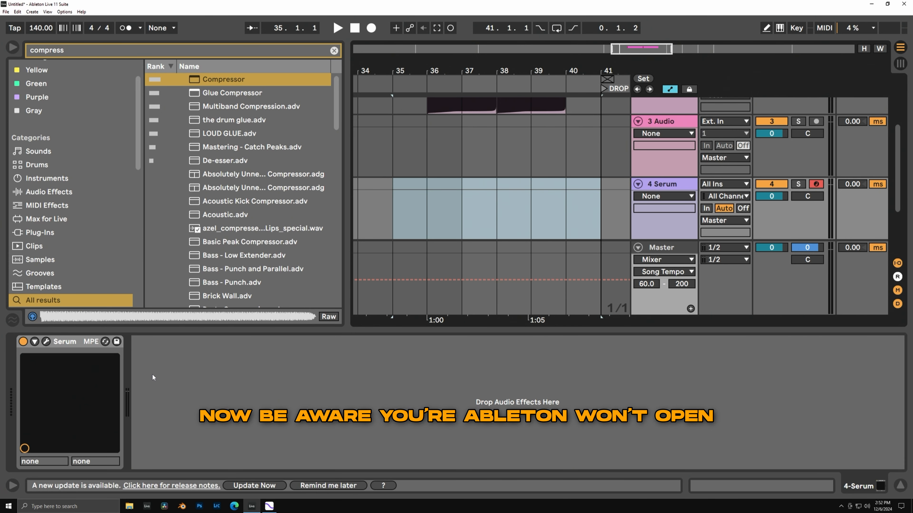
Save the new 4 Serum track with its Serum instrument as the default MIDI track.
click(76, 344)
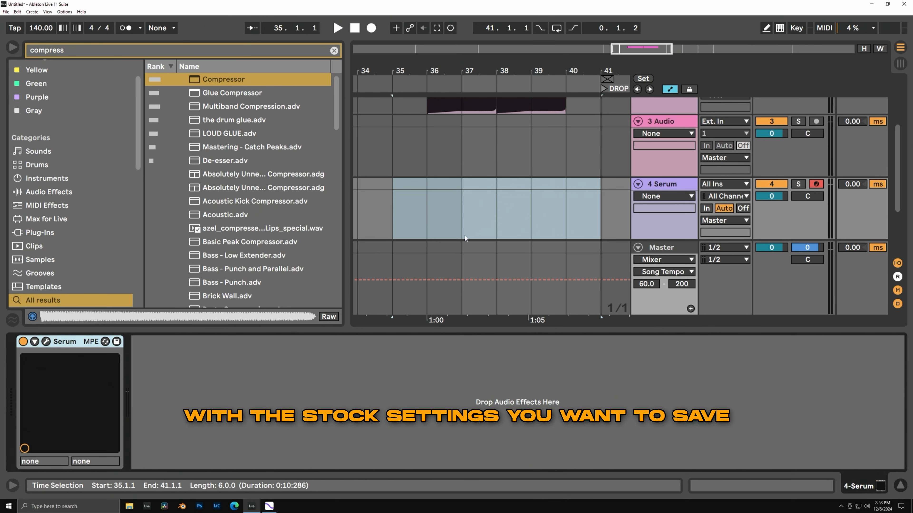
click(664, 187)
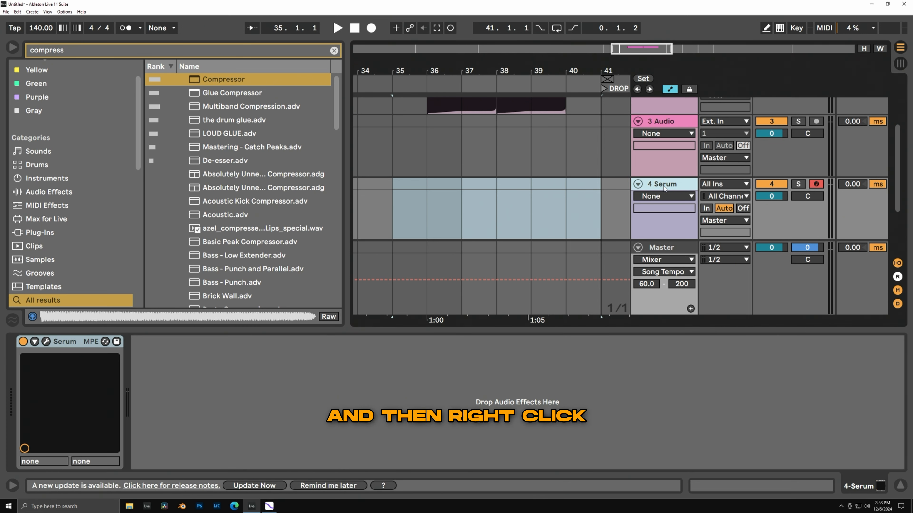
right_click(663, 187)
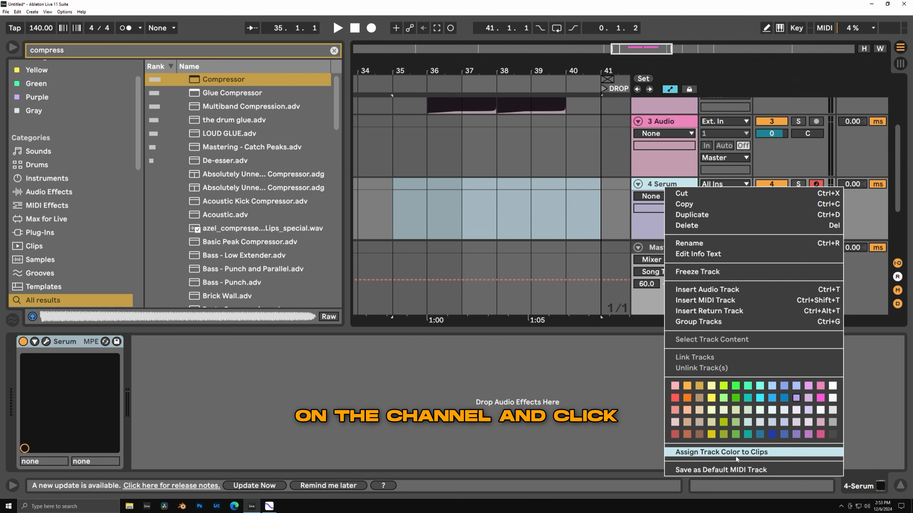
click(741, 470)
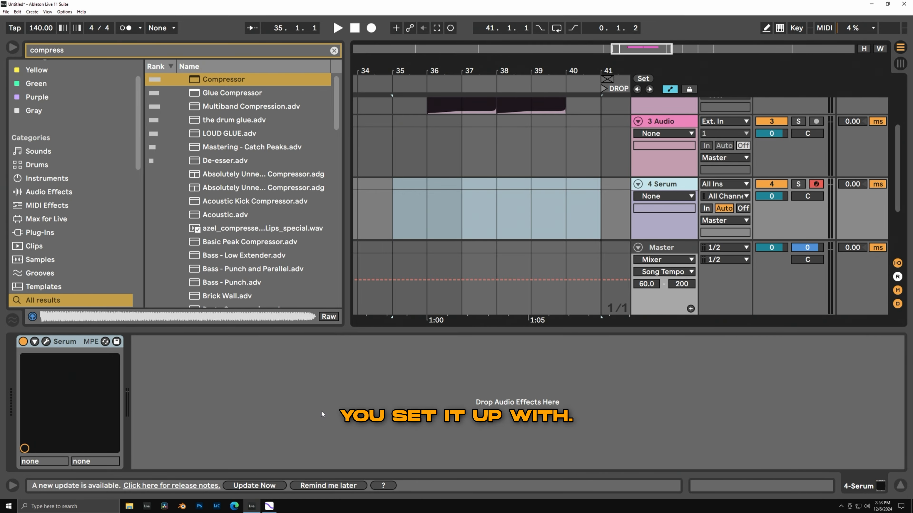
Create an empty MIDI clip from 37.1.1 to 39.1.1 on the 4 Serum track.
drag(464, 201, 514, 187)
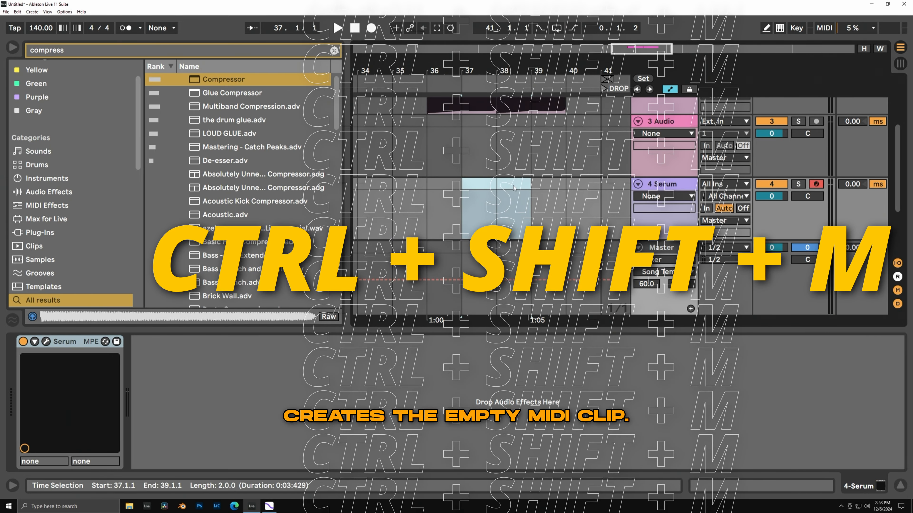
key(ctrl+shift+m)
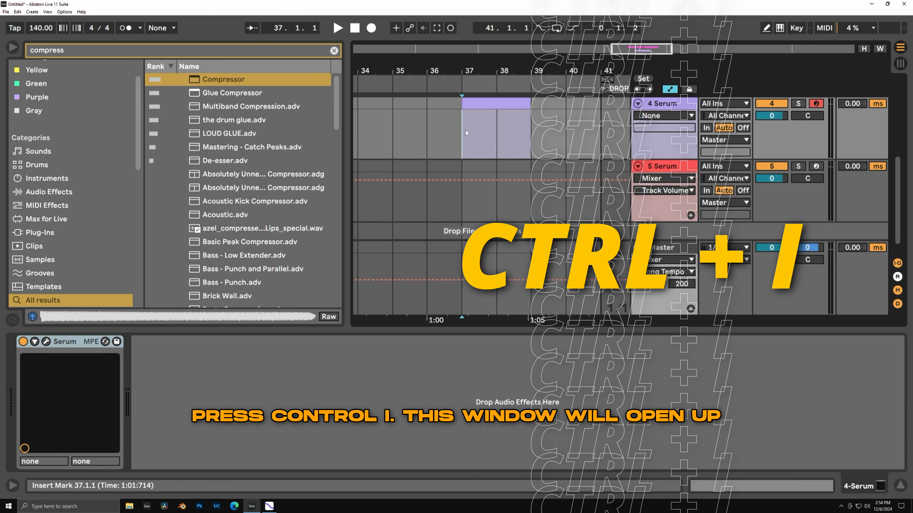
Insert eight bars of empty time into the arrangement at 37.1.1.
key(ctrl+i)
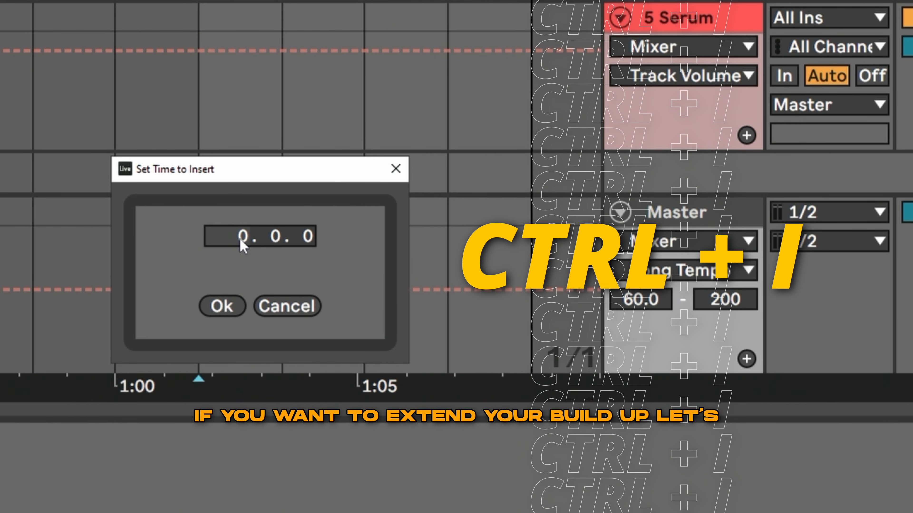
text(8)
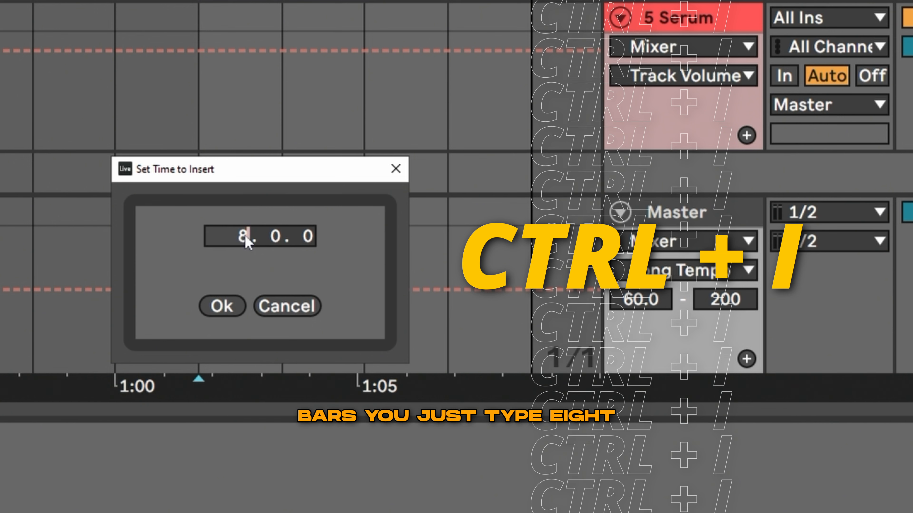
click(239, 311)
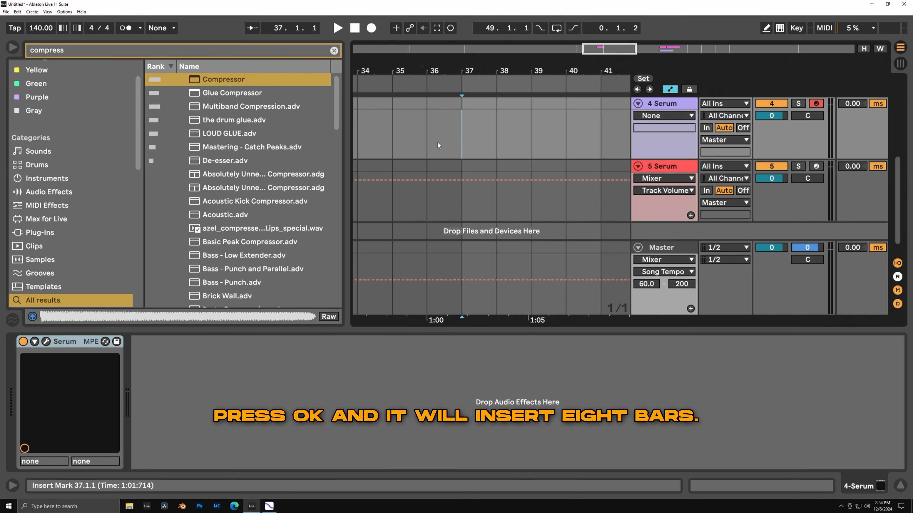
Select the eight inserted bars from 37.1.1 to 45.1.1 and delete that time from the arrangement.
scroll(437, 130, down, 4)
drag(566, 115, 456, 119)
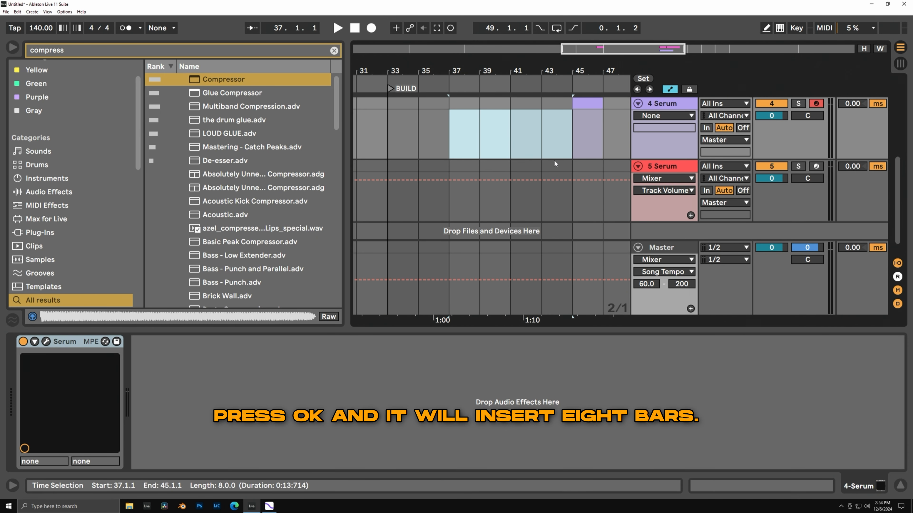
key(ctrl+shift+Delete)
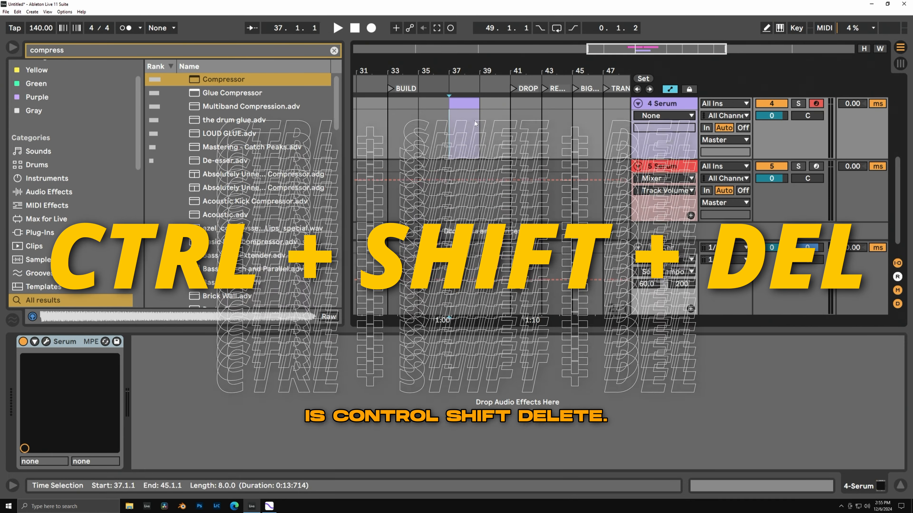
Delete the arrangement time from 33.1.1 to 41.1.1, undo the deletion, and clear the time selection.
drag(388, 133, 503, 138)
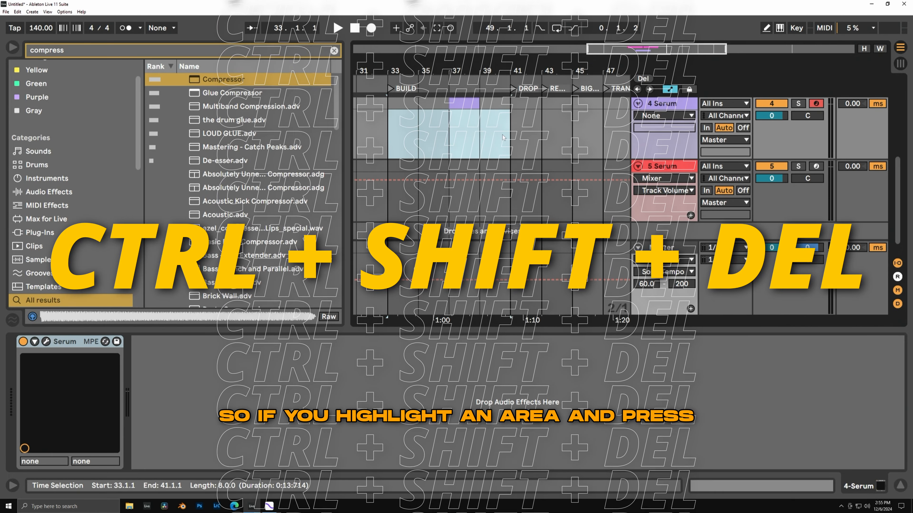
key(ctrl+shift+Delete)
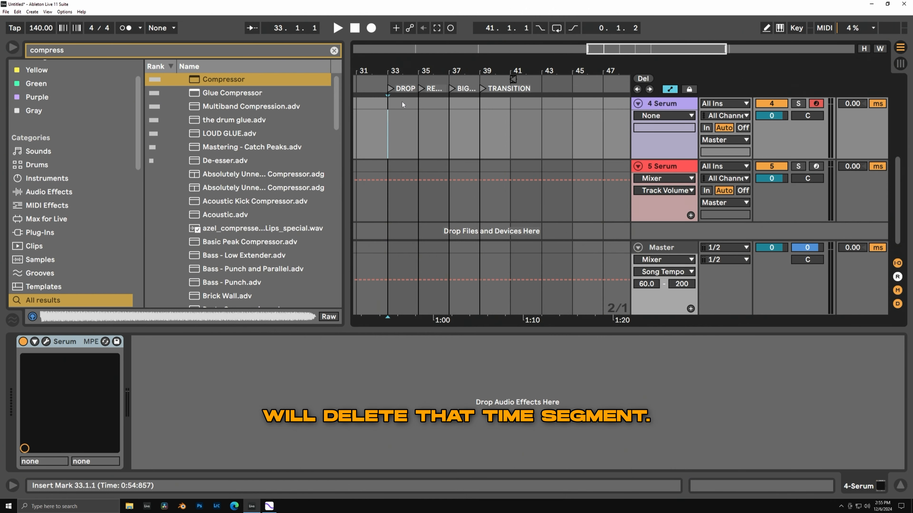
key(ctrl+z)
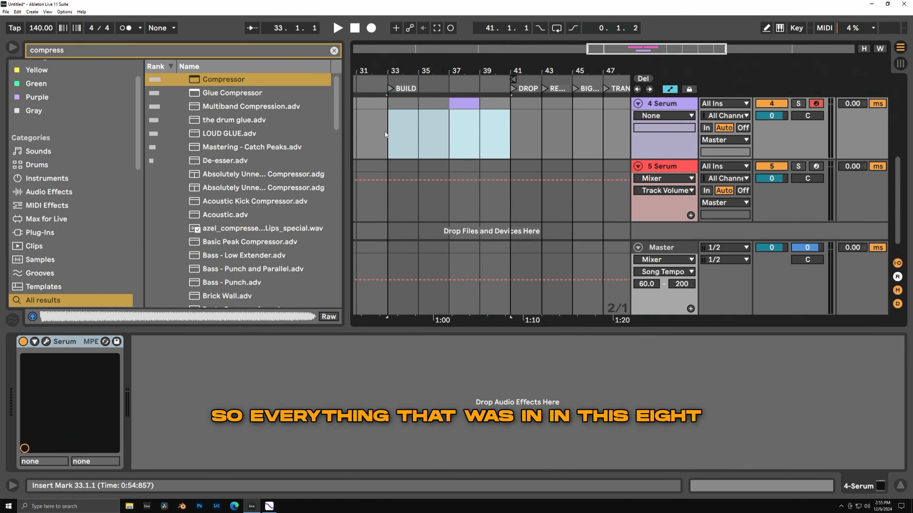
drag(385, 134, 513, 138)
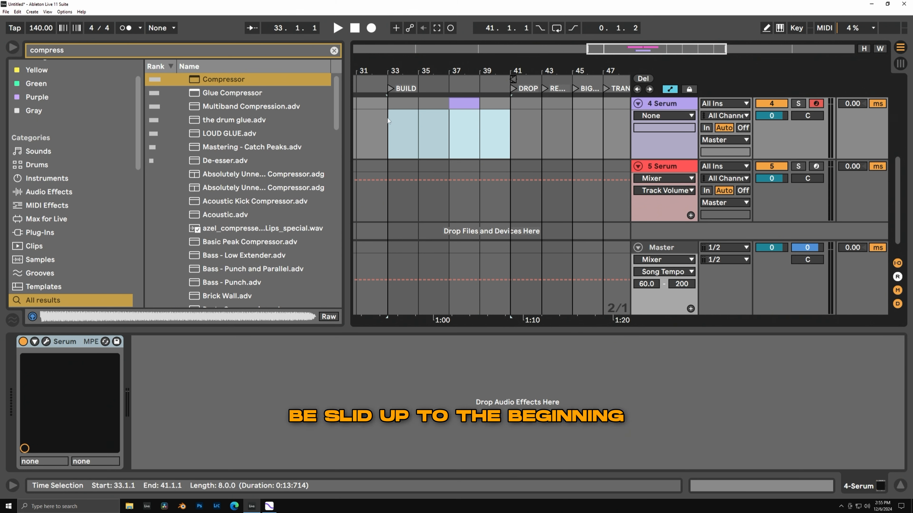
click(394, 130)
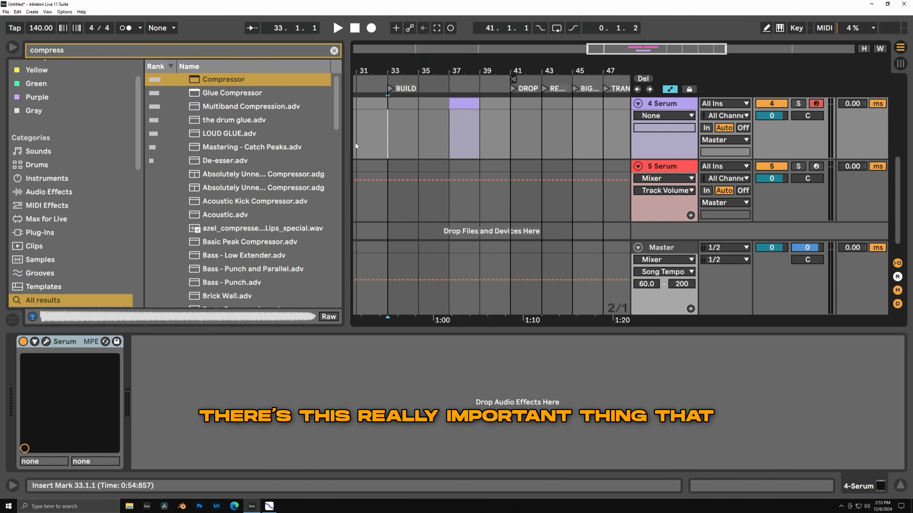
Insert an audio track below 5 Serum and select the range from 37.1.1 to 41.1.1 on it.
click(664, 167)
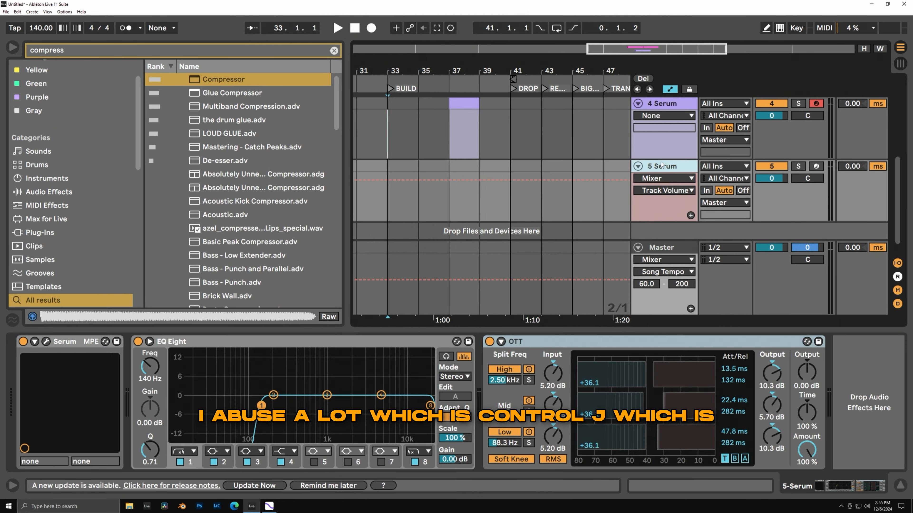
key(ctrl+t)
drag(478, 186, 501, 180)
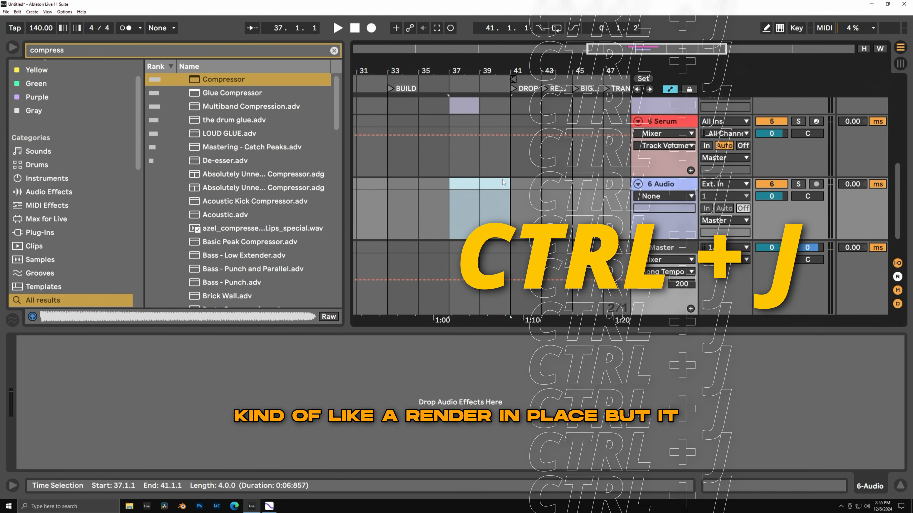
Search the browser for a snare and place the nosphere - snare 04 sample at 37.1.1 on the new audio track.
click(516, 184)
key(ctrl+f)
text(snaree)
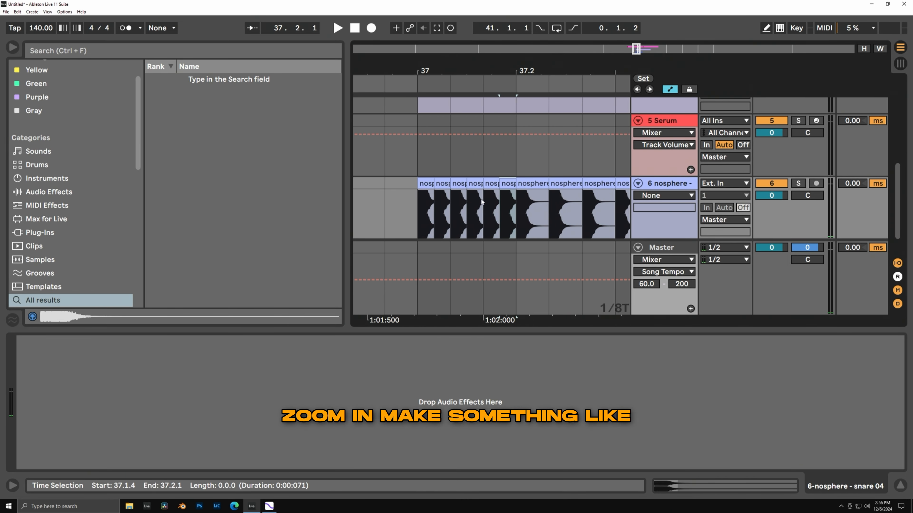
Duplicate the snare clip into a roll from 37.1.1 to 37.3.1 and consolidate all the copies into one clip.
key(ctrl+d)
key(ctrl+d)
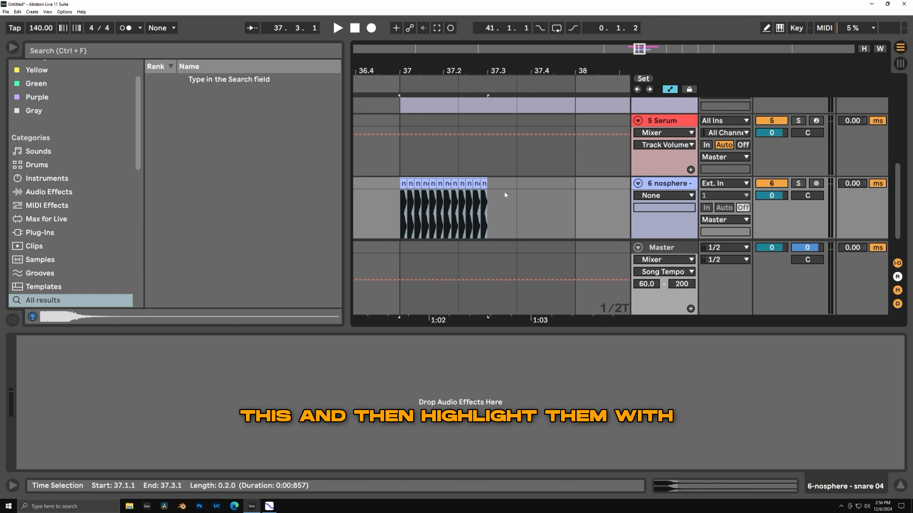
click(492, 188)
click(484, 184)
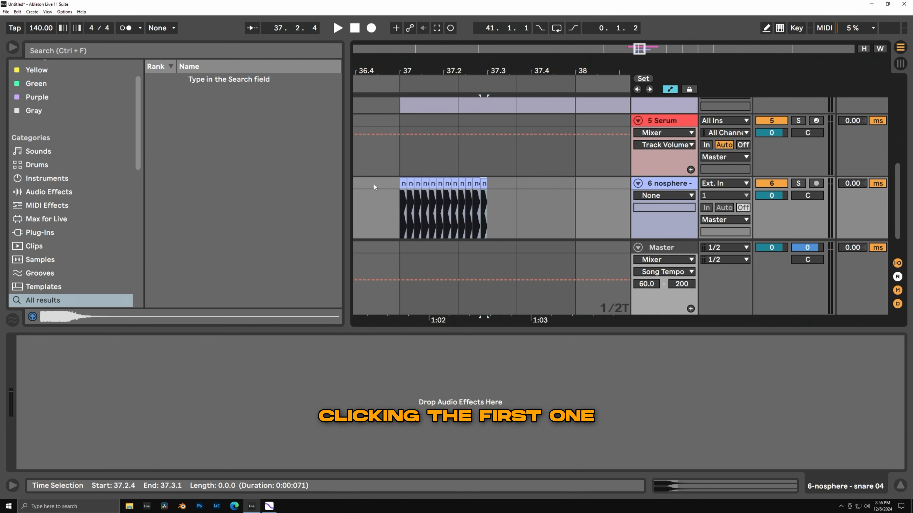
shift+click(403, 184)
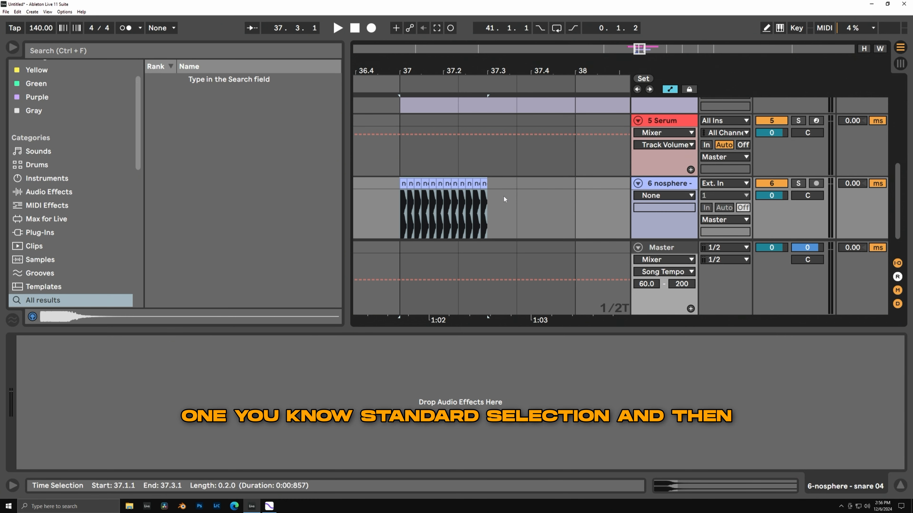
key(ctrl+j)
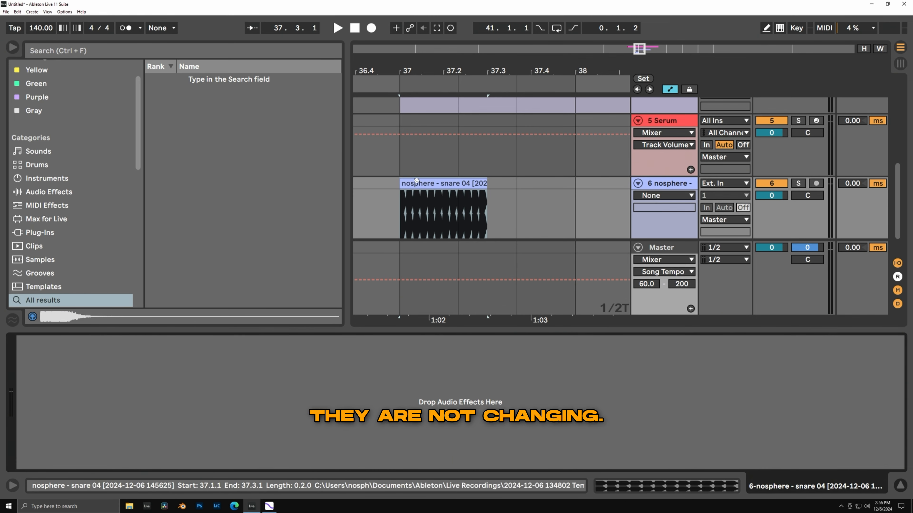
Apply a long fade-in across the consolidated snare roll clip.
scroll(406, 212, up, 3)
scroll(406, 211, up, 3)
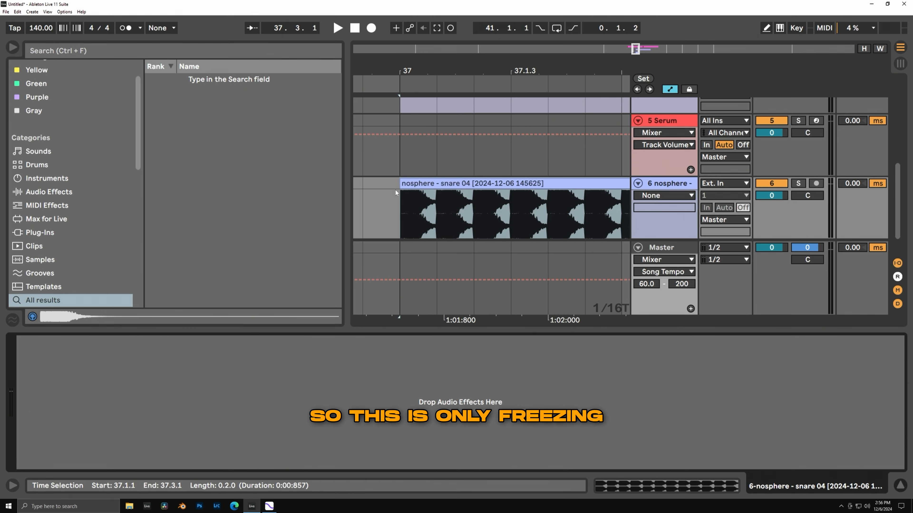
click(461, 186)
scroll(458, 194, down, 3)
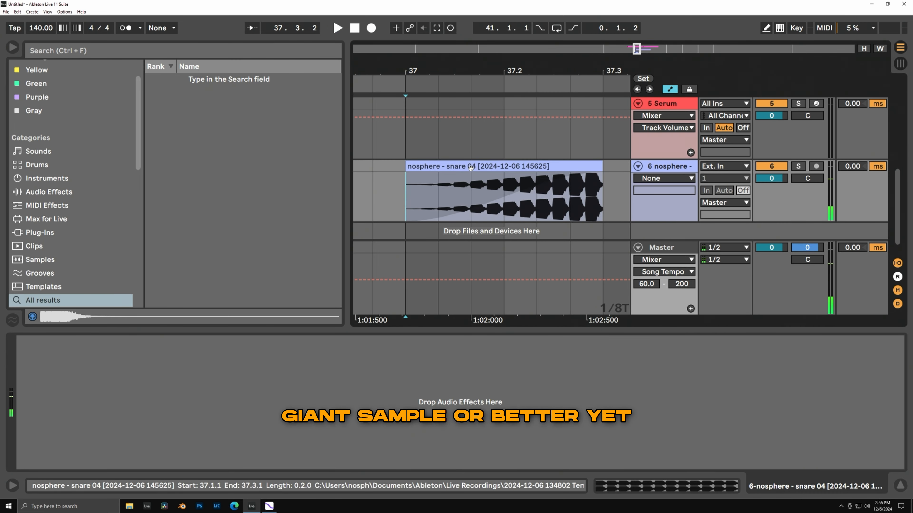
Open the consolidated snare clip's envelopes in the clip editor and adjust the automation at the clip's end.
double_click(589, 190)
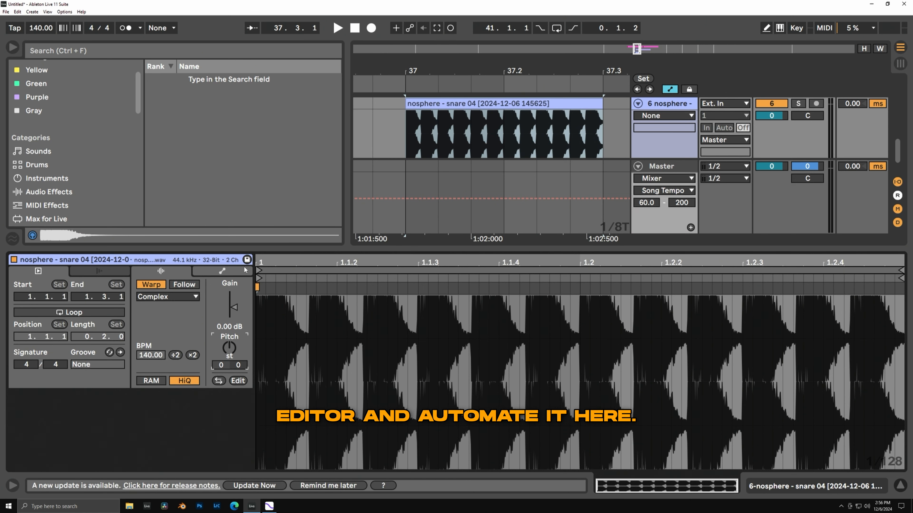
click(246, 270)
drag(901, 451, 901, 266)
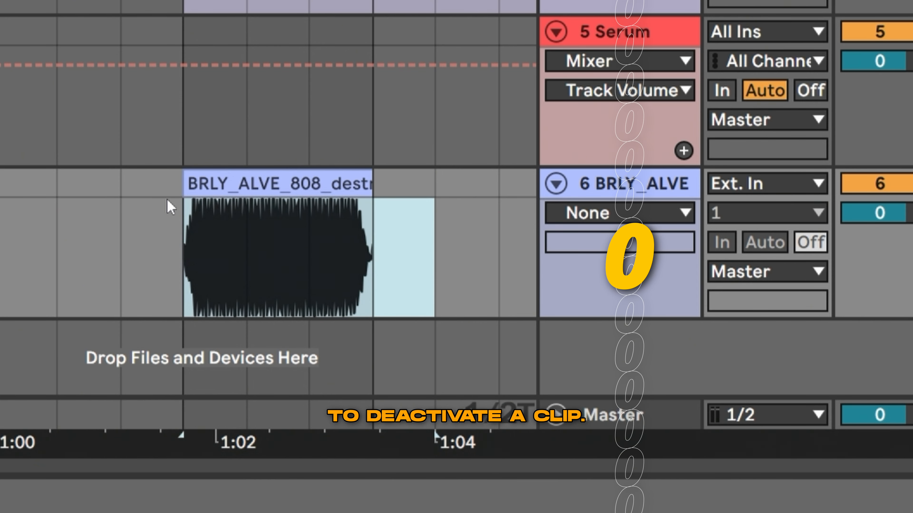
Toggle the BRLY_ALVE_808_destroyed_C clip on track 6 repeatedly between deactivated and active.
key(0)
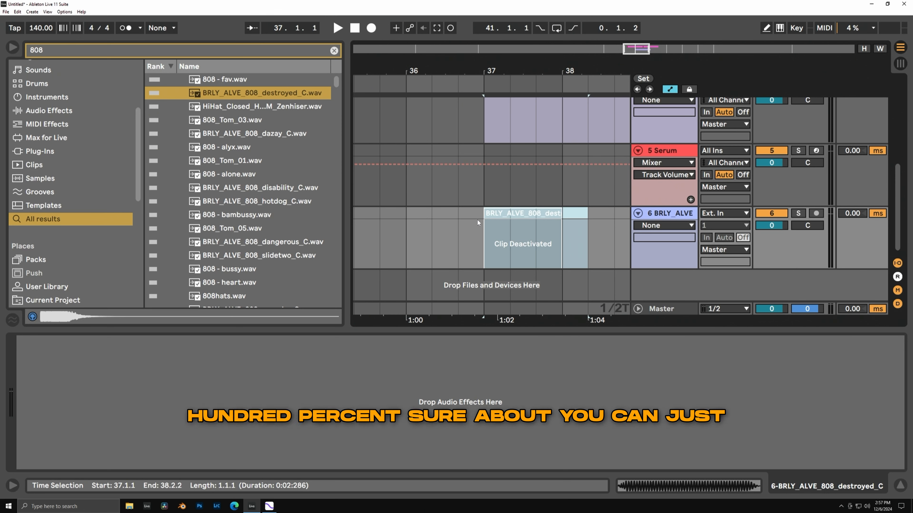
key(0)
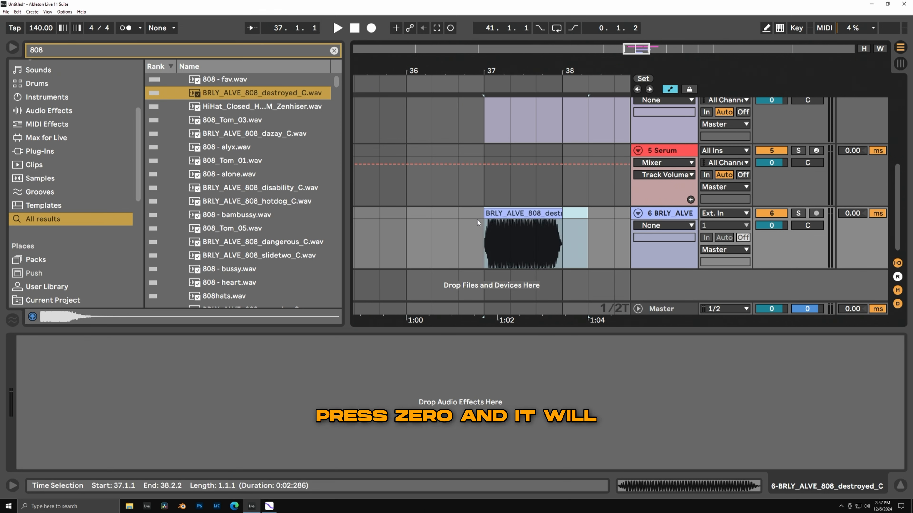
key(0)
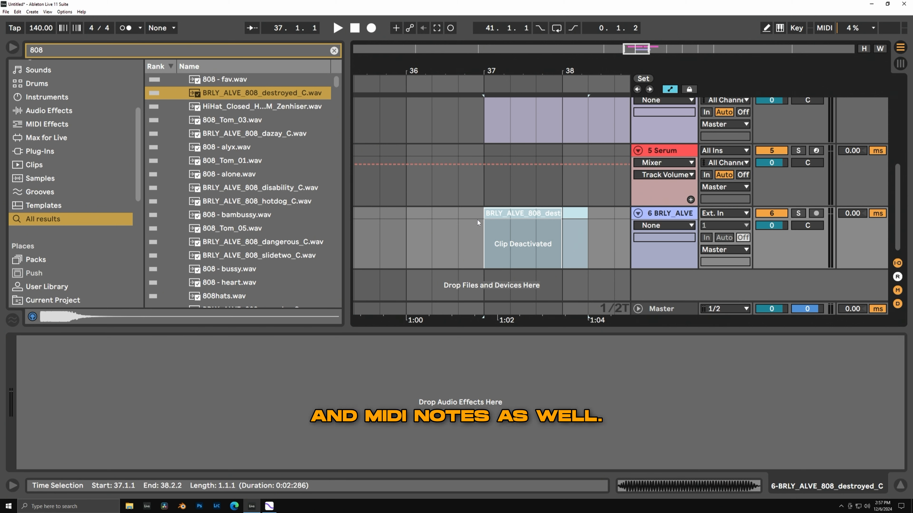
key(0)
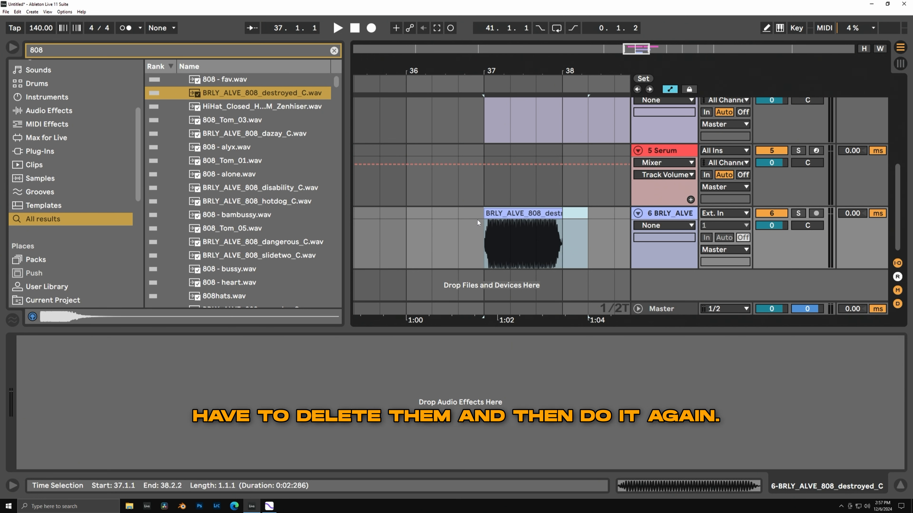
key(0)
key(0)
key(0)
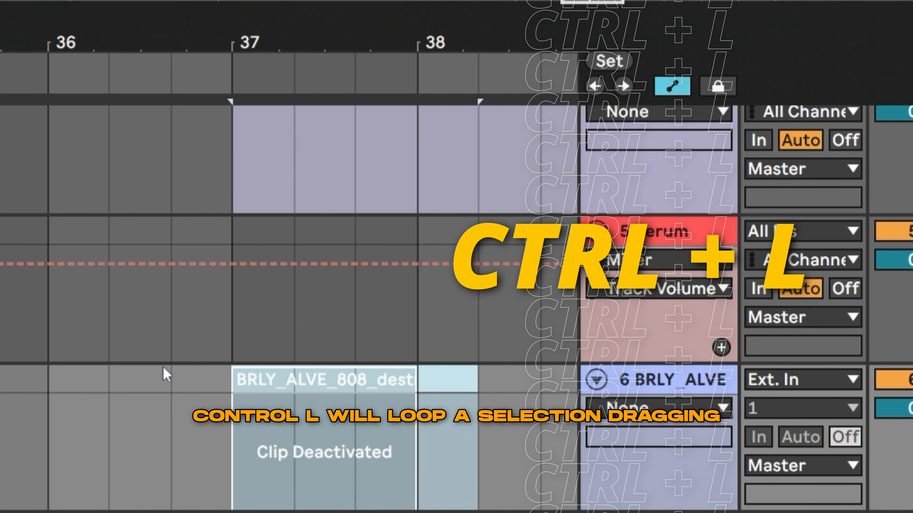
Select a short range starting at 36.1.1 in the arrangement and loop the selection.
drag(408, 180, 553, 182)
key(ctrl+l)
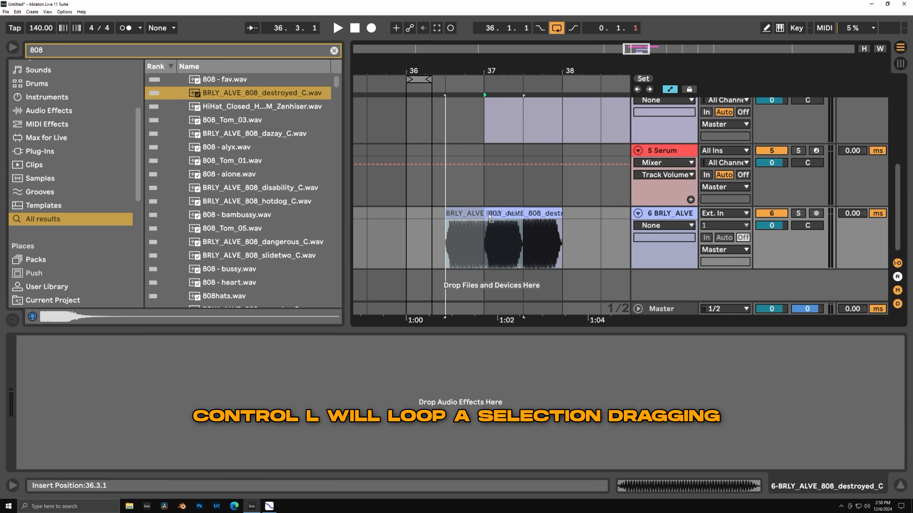
Move the BRLY_ALVE_808_destroyed_C clip freely off the grid so that it starts slightly before 37.1.1.
click(546, 215)
mouse_move(546, 216)
mouse_down()
mouse_move(453, 209)
mouse_move(546, 213)
mouse_move(463, 217)
mouse_move(542, 219)
mouse_up()
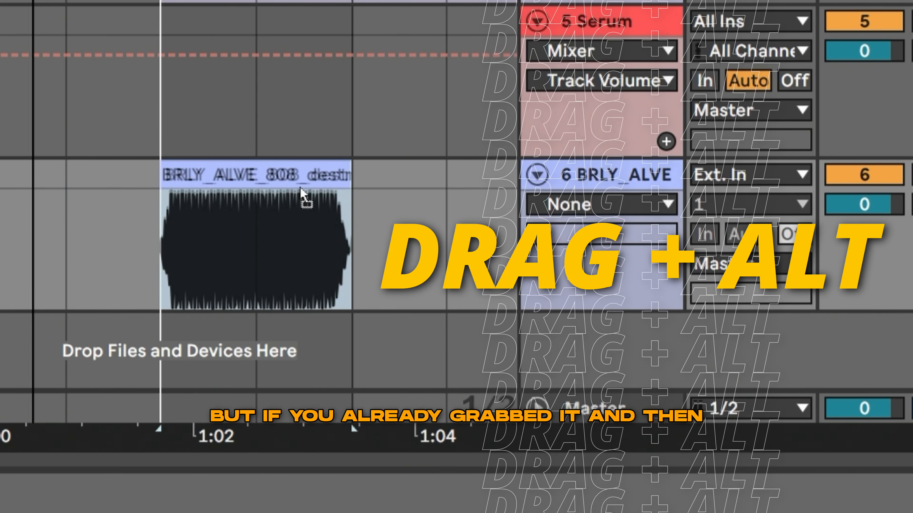
drag(300, 188, 529, 217)
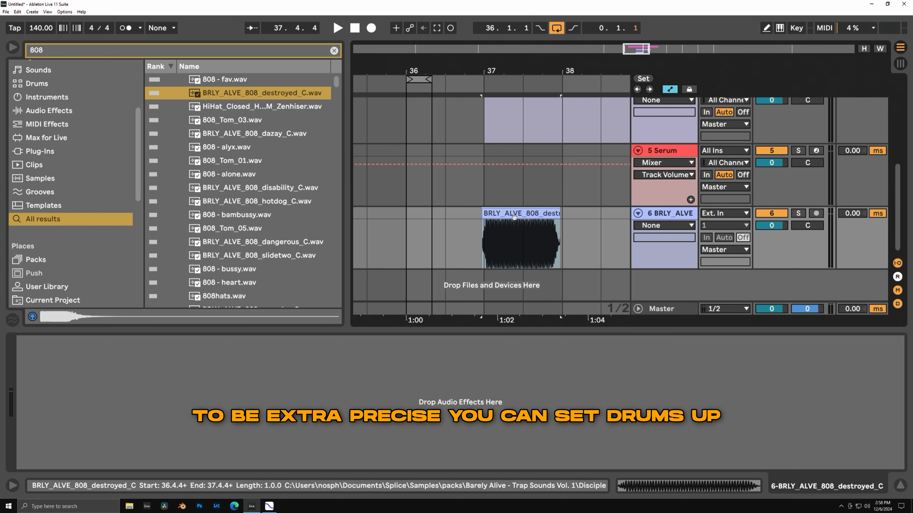
drag(518, 215, 505, 215)
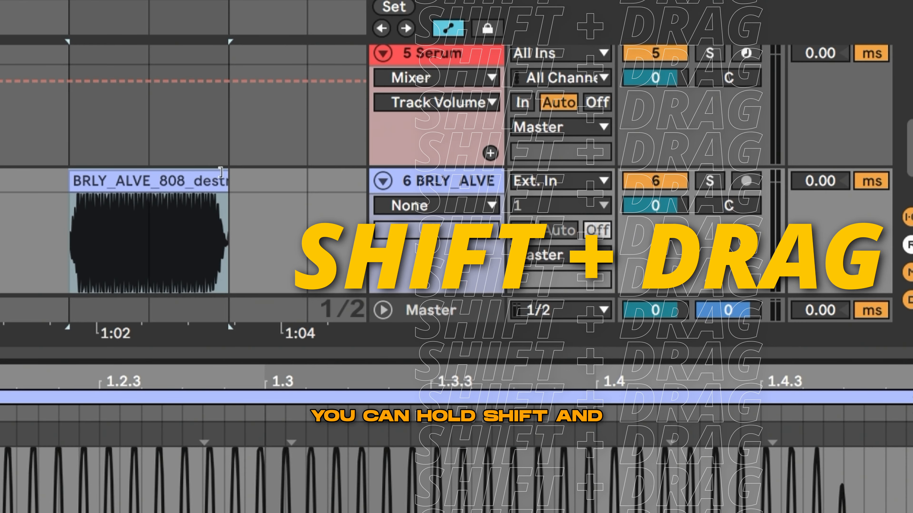
Stretch the 808 clip longer from its end edge and slide its waveform within the clip boundaries.
drag(229, 183, 254, 180)
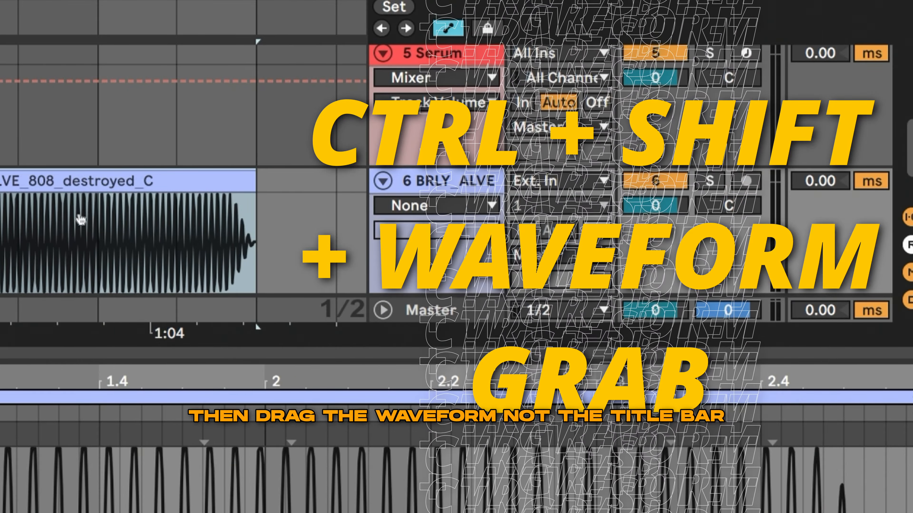
drag(193, 243, 325, 253)
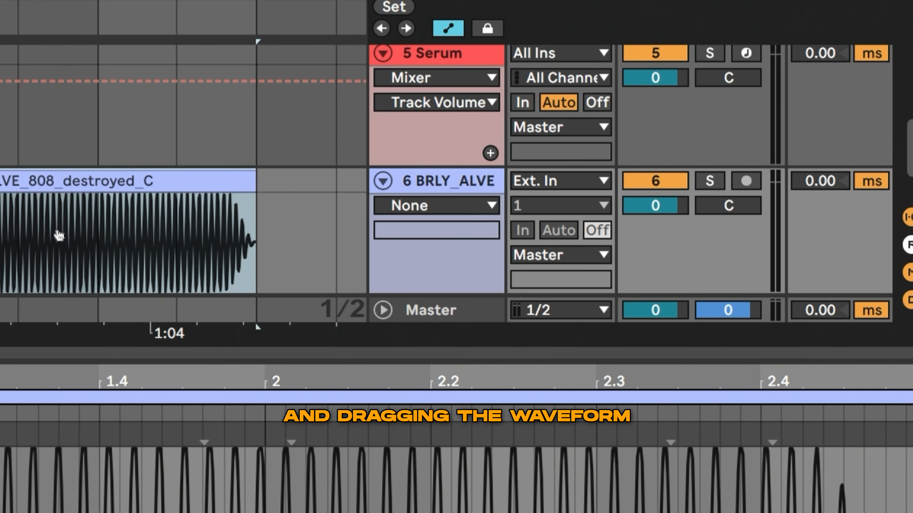
drag(58, 236, 1, 252)
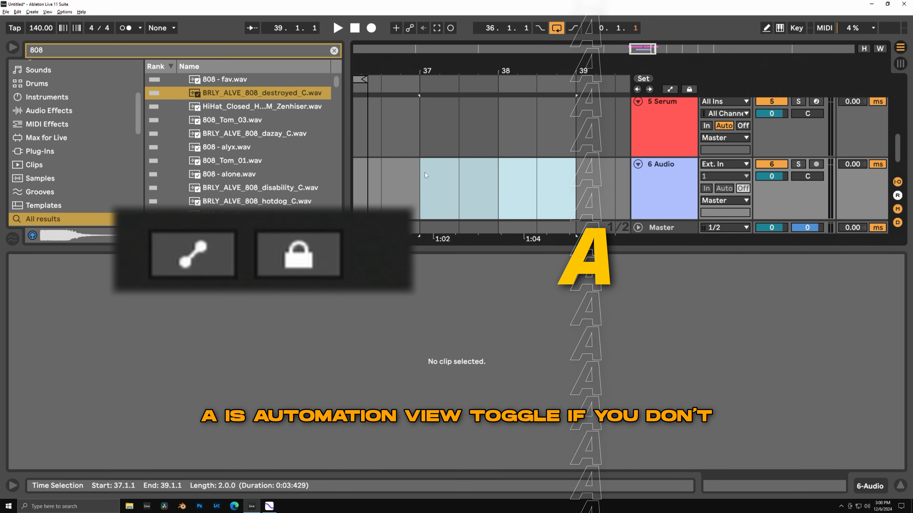
Toggle the arrangement's automation view off and back on.
key(a)
key(a)
key(a)
key(a)
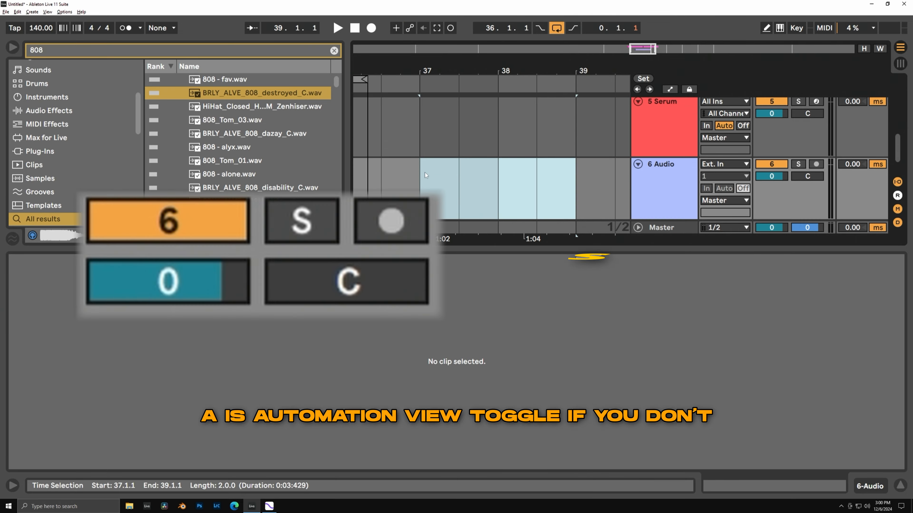
key(a)
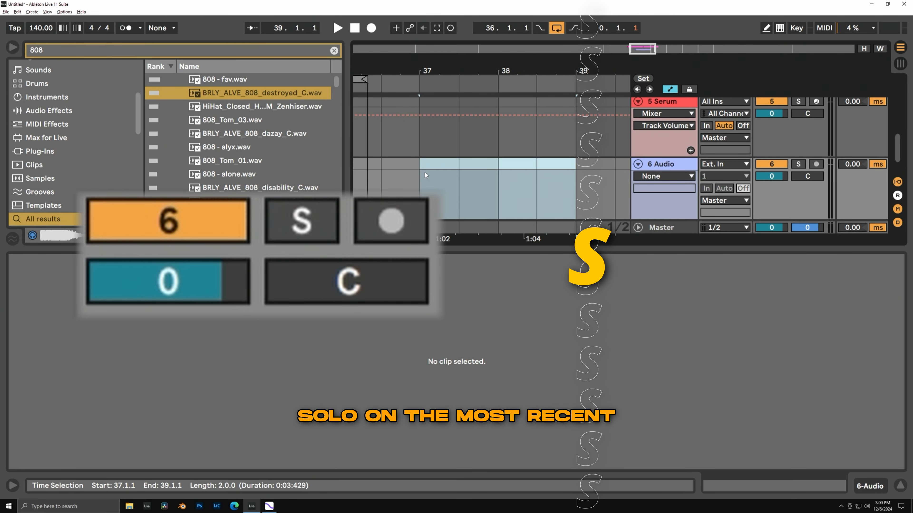
Play the arrangement briefly, and switch between Session View and Arrangement View, ending in Arrangement View.
key(space)
key(Tab)
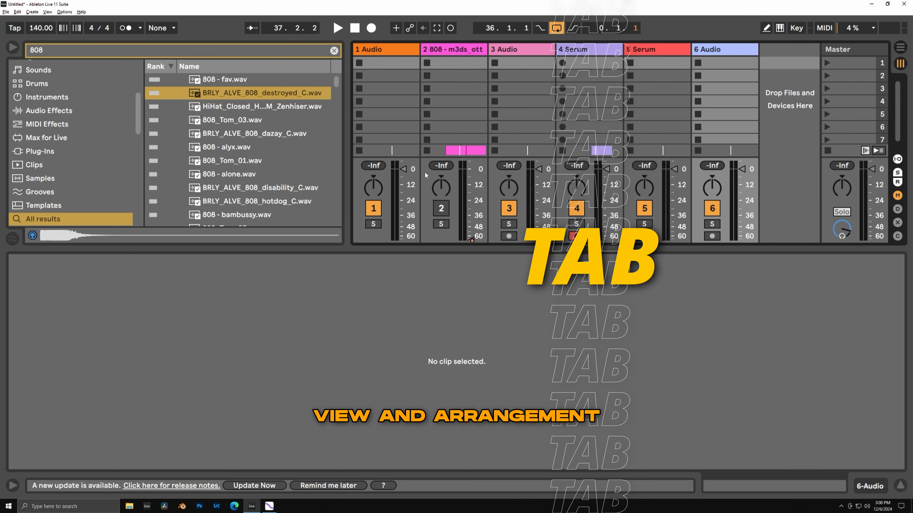
key(Tab)
key(Tab)
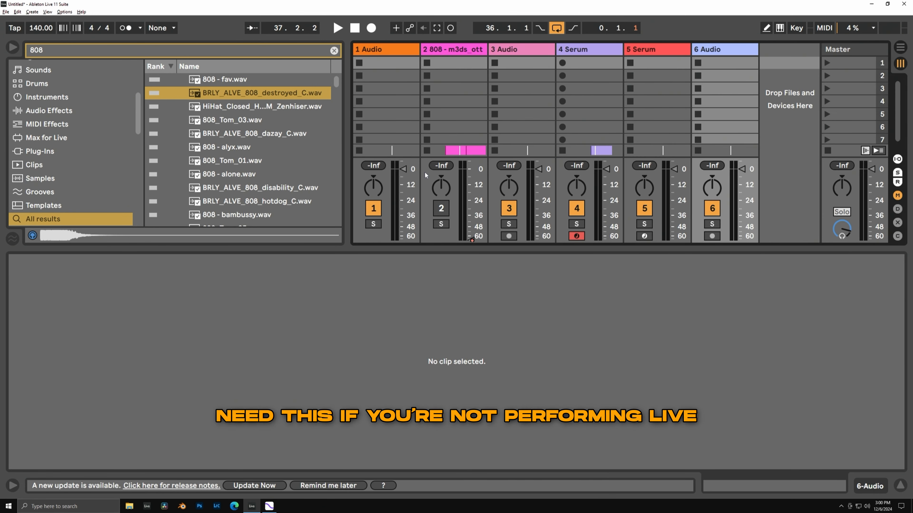
key(Tab)
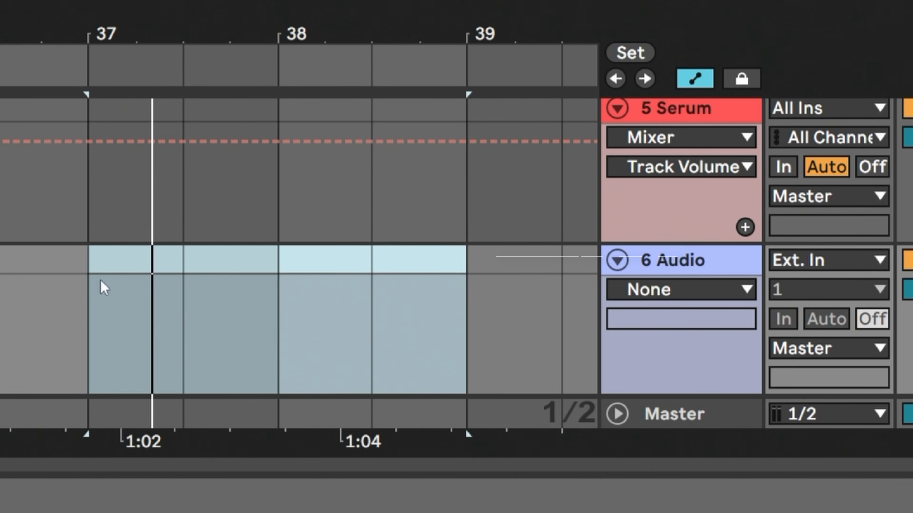
Narrow the arrangement grid two steps to 1/8 and widen it back to 1/2.
key(ctrl+1)
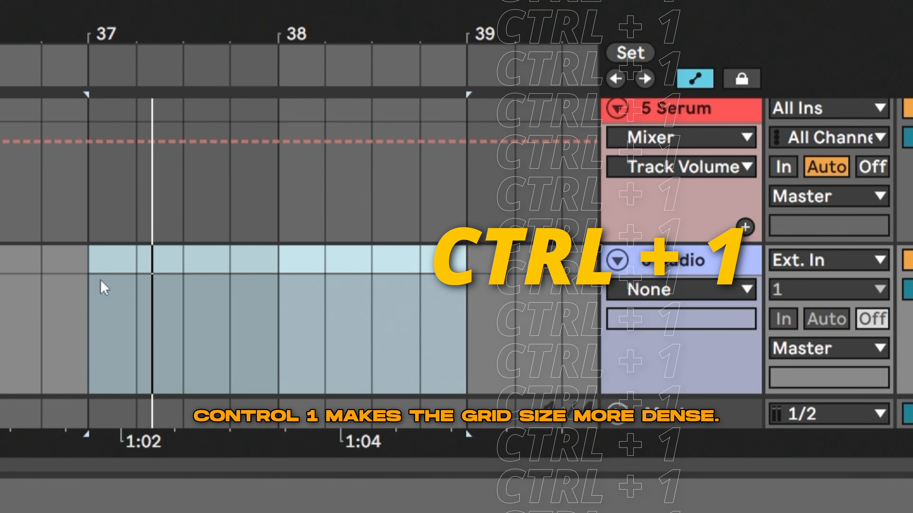
key(ctrl+1)
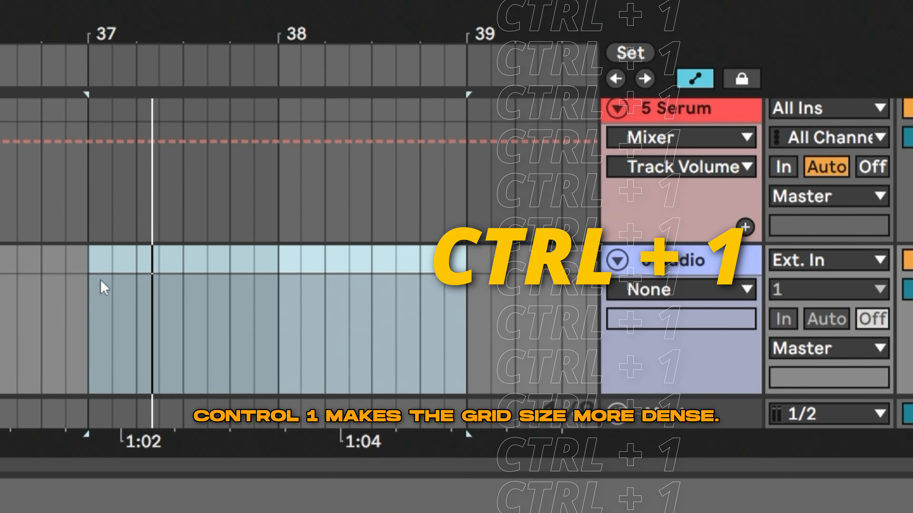
key(ctrl+2)
key(ctrl+2)
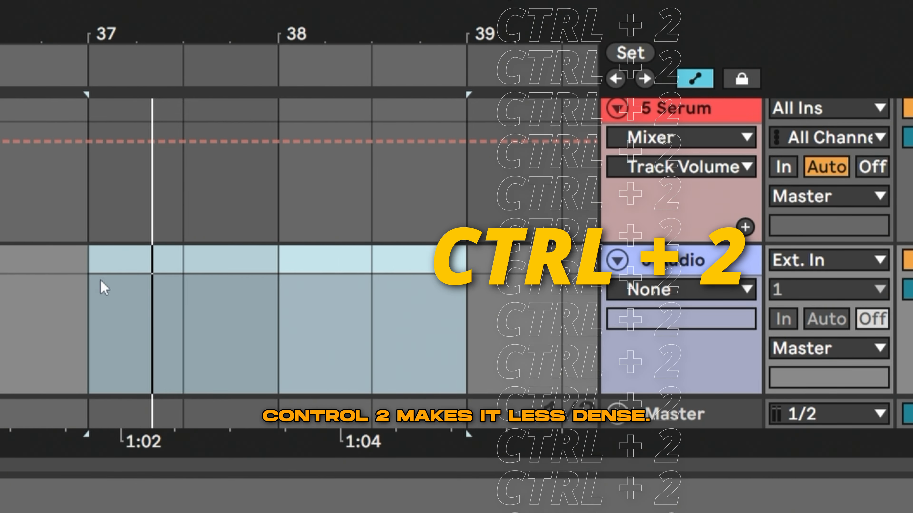
Toggle the arrangement grid between 1/2 and 1/2 triplet, and toggle snapping to the grid.
key(ctrl+3)
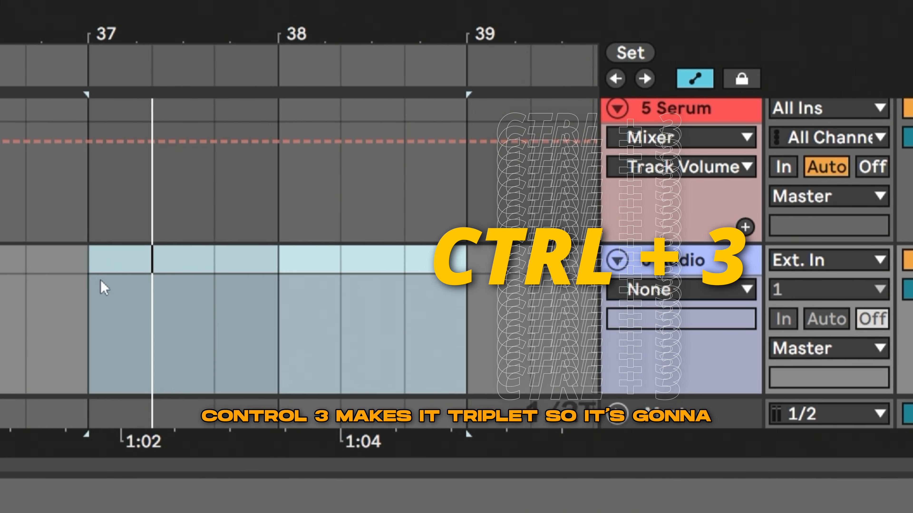
key(ctrl+3)
key(ctrl+3)
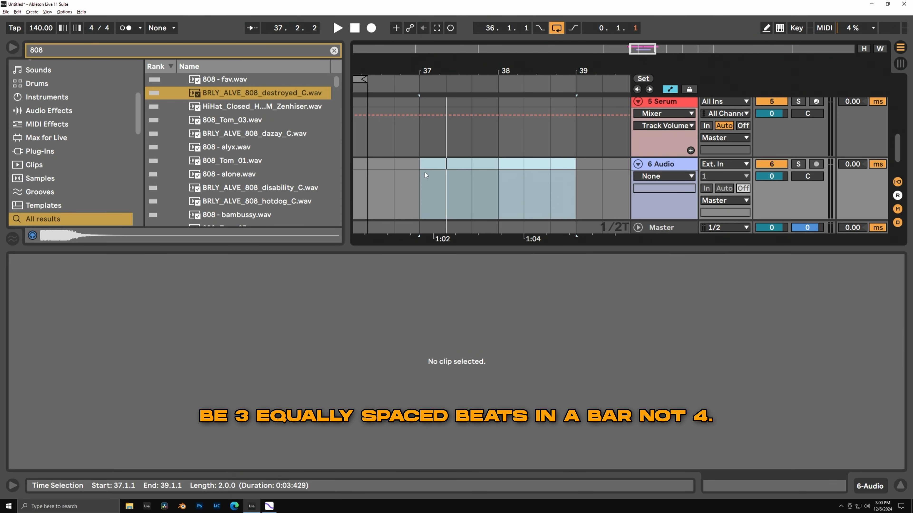
key(ctrl+4)
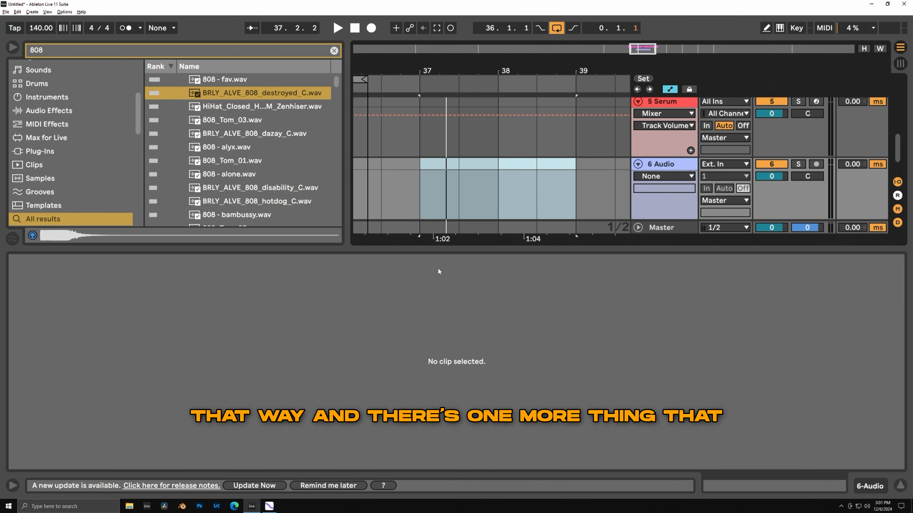
Reduce the height of the detail view and show the device chain of the 6 07_NSPHR track.
drag(438, 249, 438, 331)
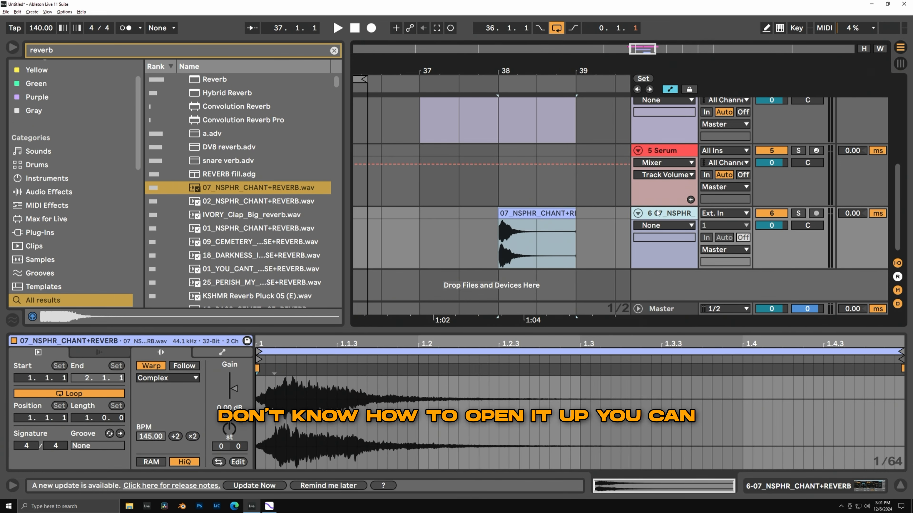
click(664, 214)
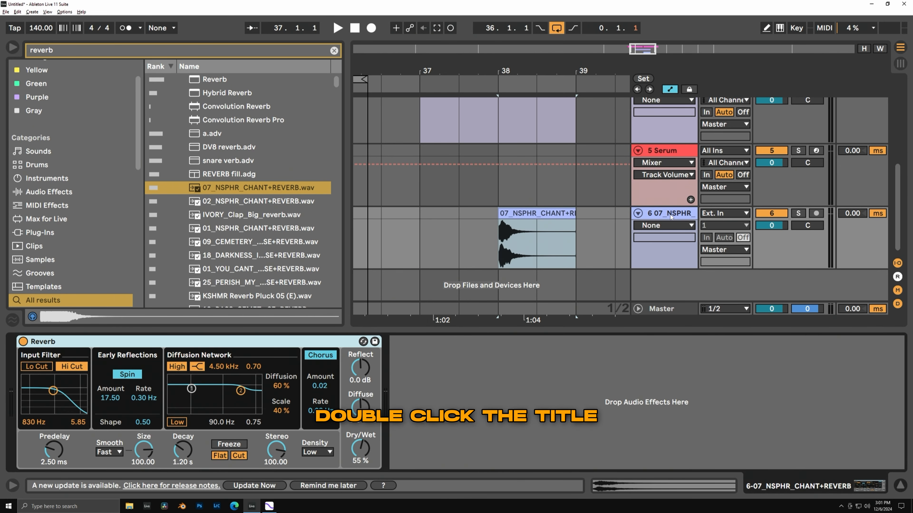
Switch the detail view of the 6 07_NSPHR track between its device chain and the clip's waveform, ending on the device chain.
click(804, 444)
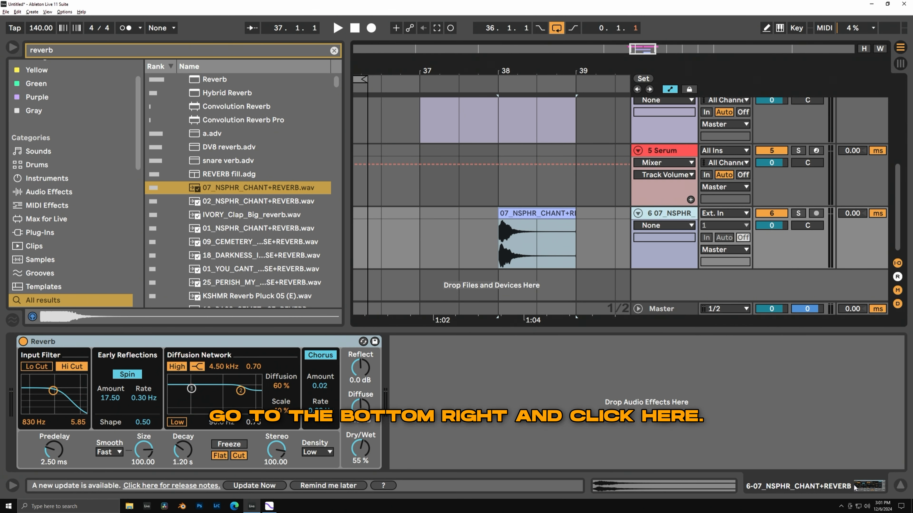
click(860, 489)
click(689, 486)
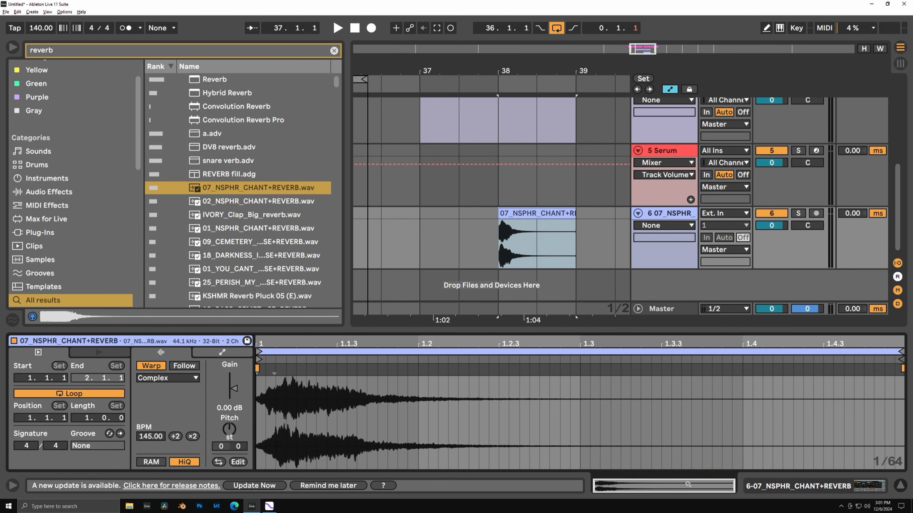
click(688, 486)
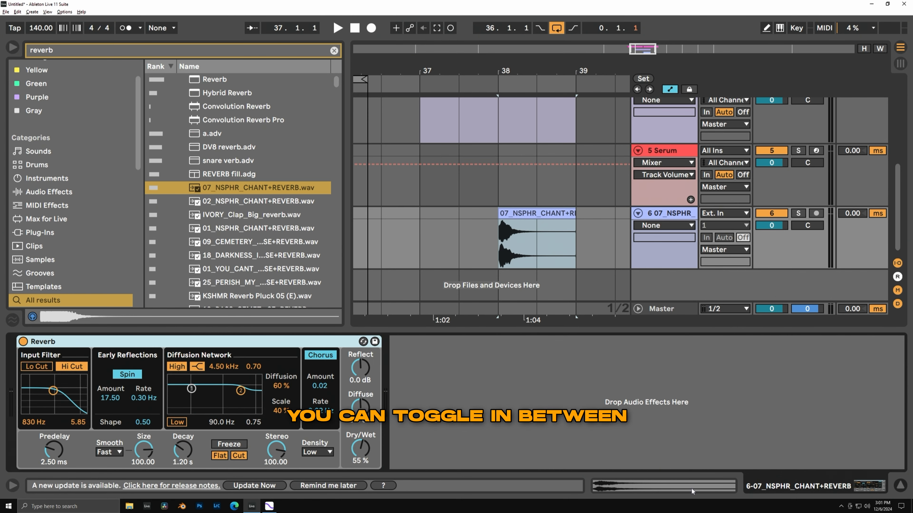
click(711, 483)
click(869, 486)
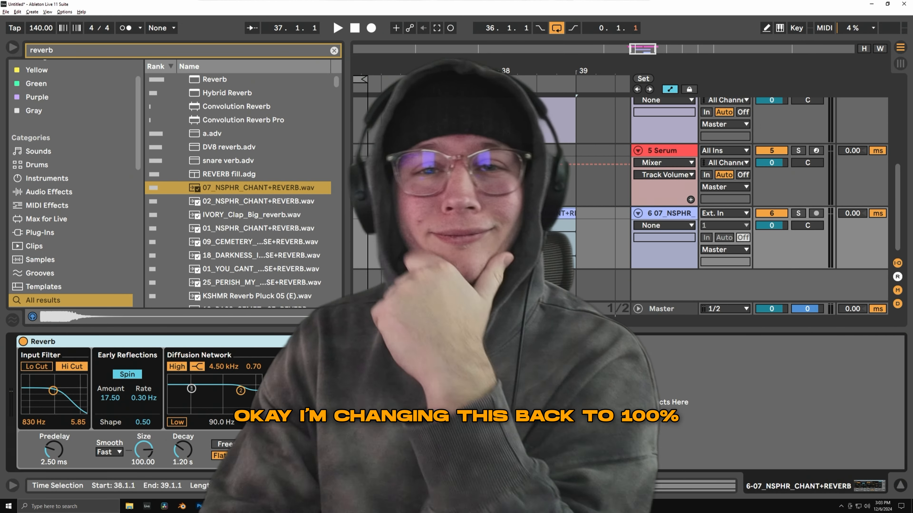
Set the interface zoom back to 100% in the preferences.
click(65, 12)
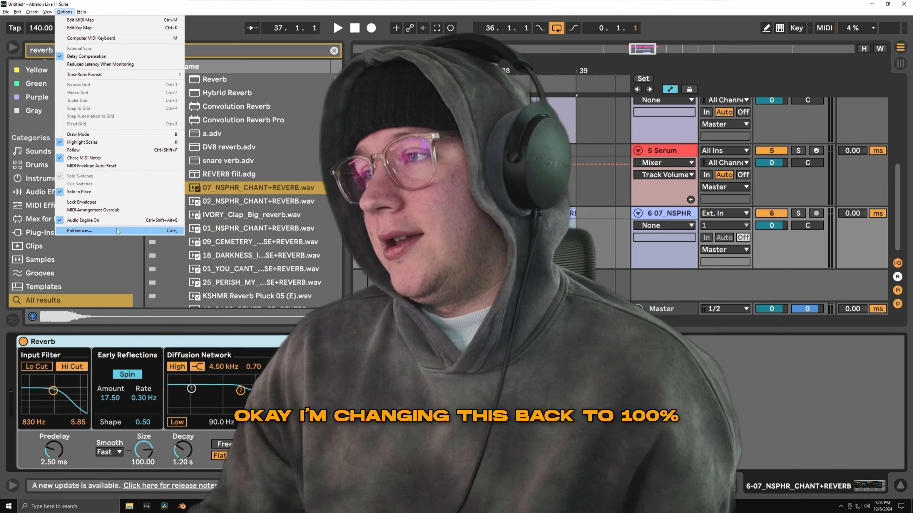
click(115, 231)
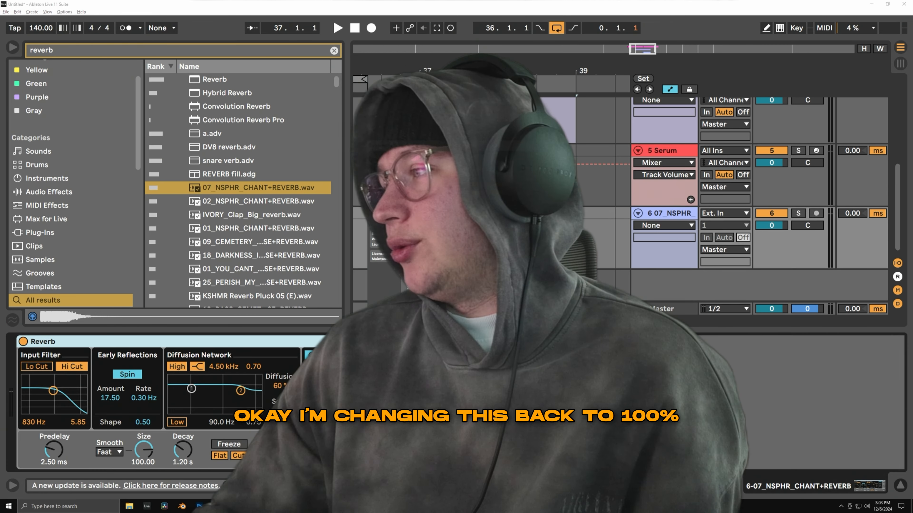
key(Return)
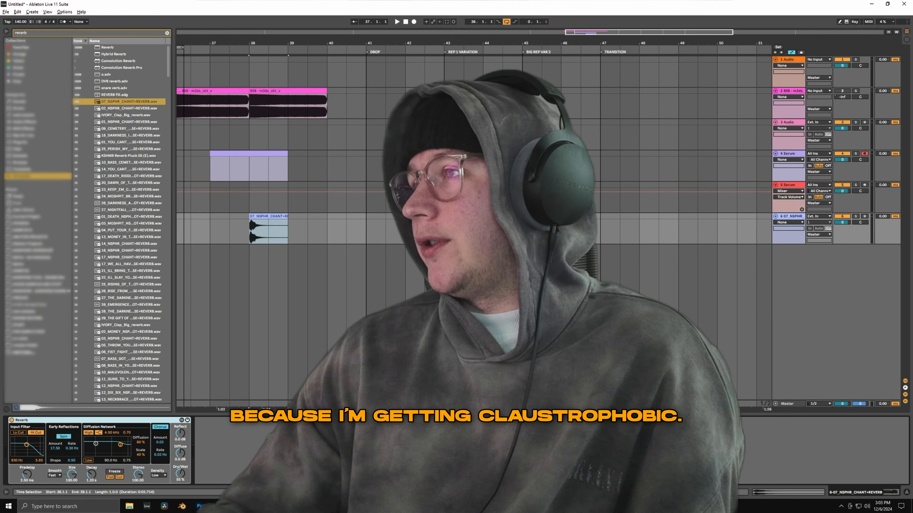